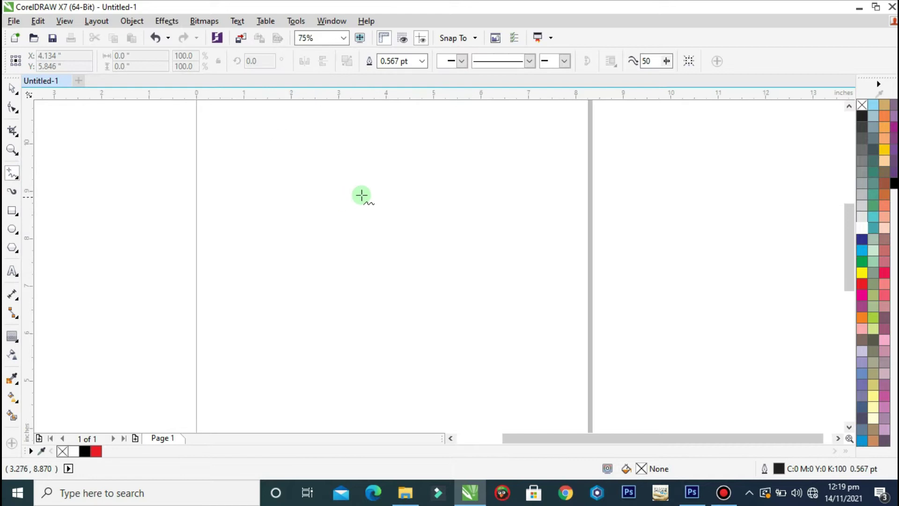
Draw an open two-segment line on the page, one slanted segment and one vertical, about 1.4 in wide and 2.3 in high overall
{"action": "left_click", "coordinate": [370, 193]}
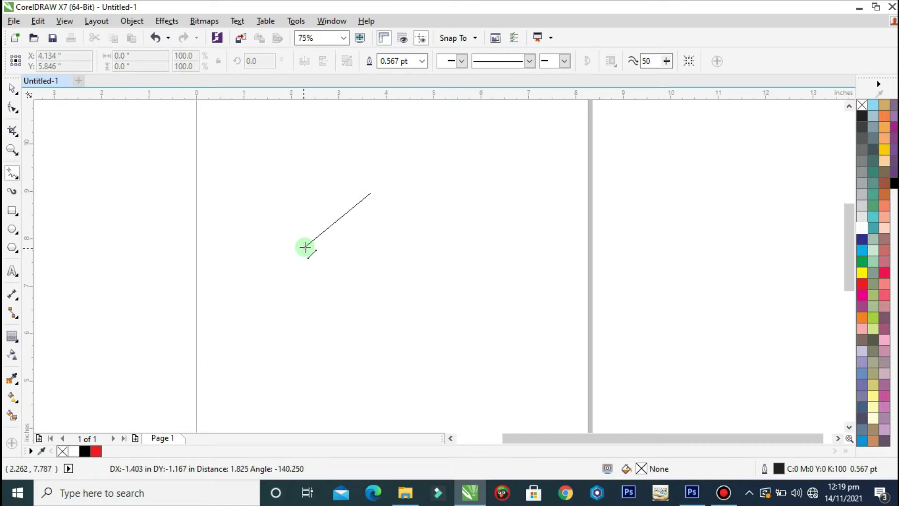
{"action": "double_click", "coordinate": [305, 247]}
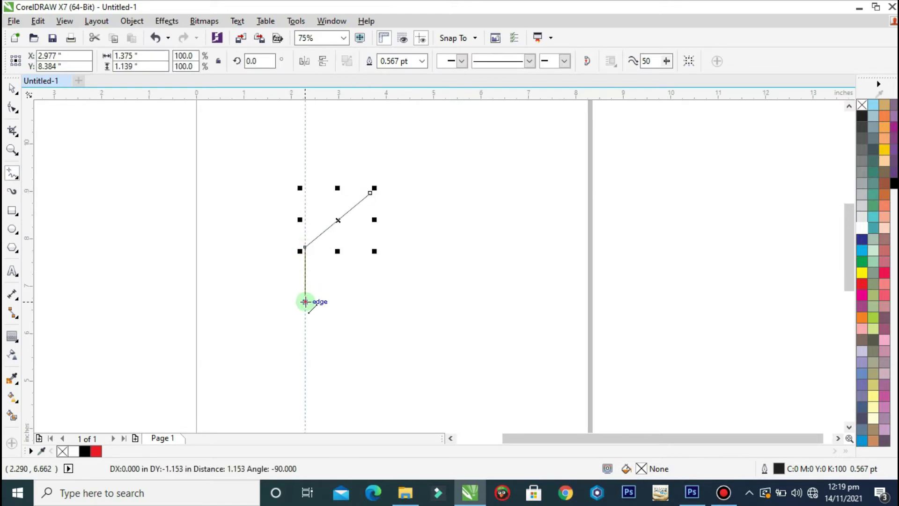
{"action": "left_click", "coordinate": [305, 302]}
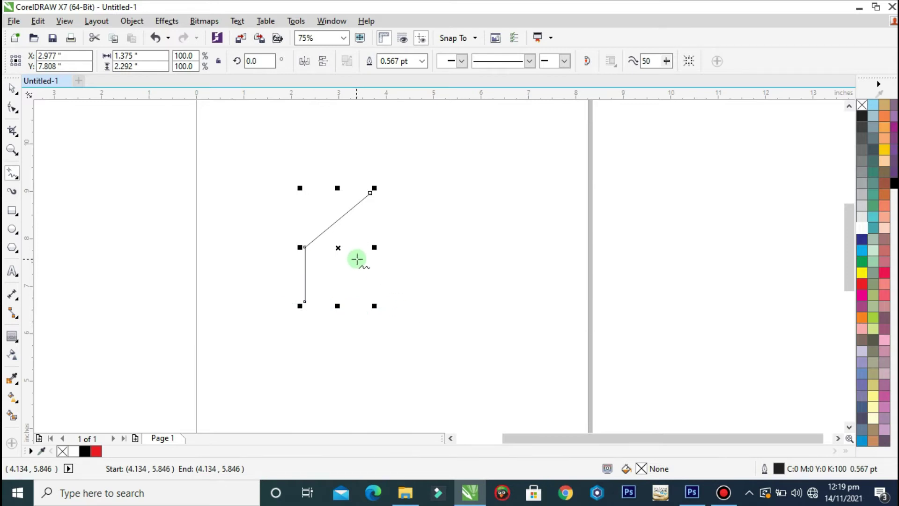
Convert the slanted upper segment of the line to a curve
{"action": "key", "text": "F10"}
{"action": "scroll", "coordinate": [327, 223], "scroll_direction": "up", "scroll_amount": 4}
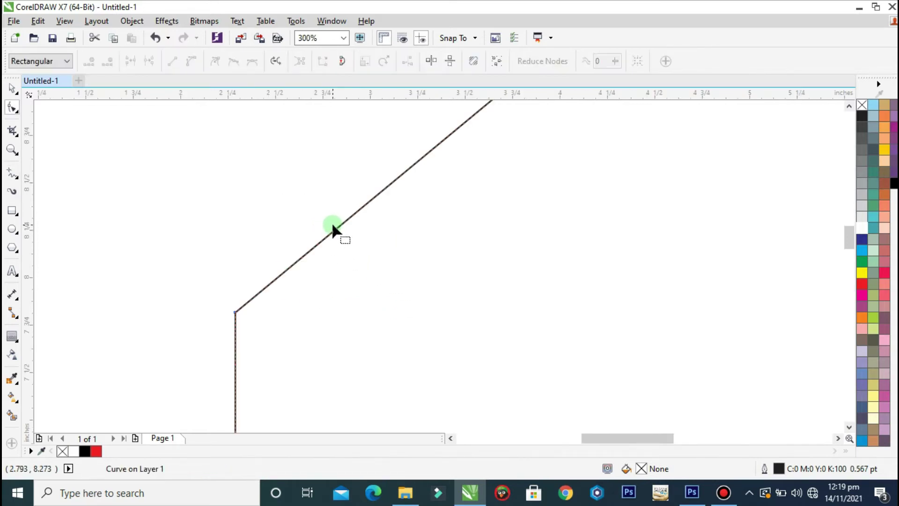
{"action": "left_click", "coordinate": [416, 162]}
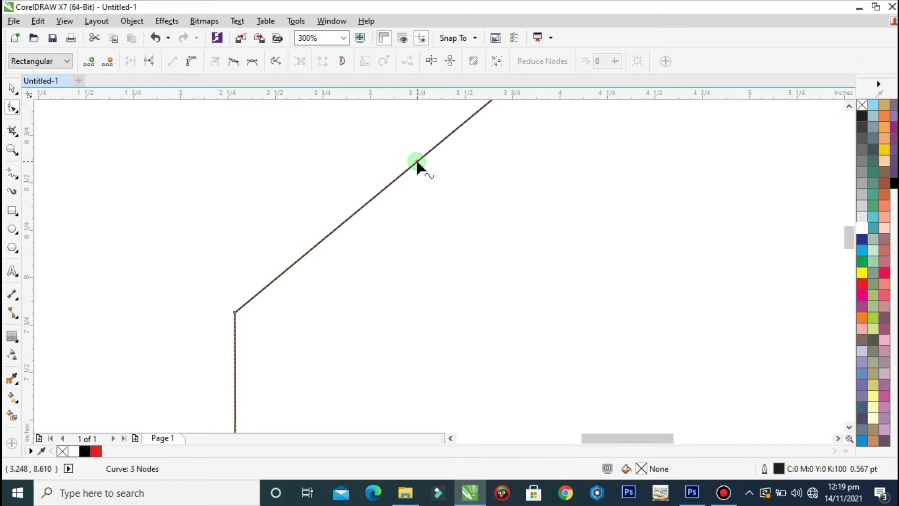
{"action": "right_click", "coordinate": [416, 162]}
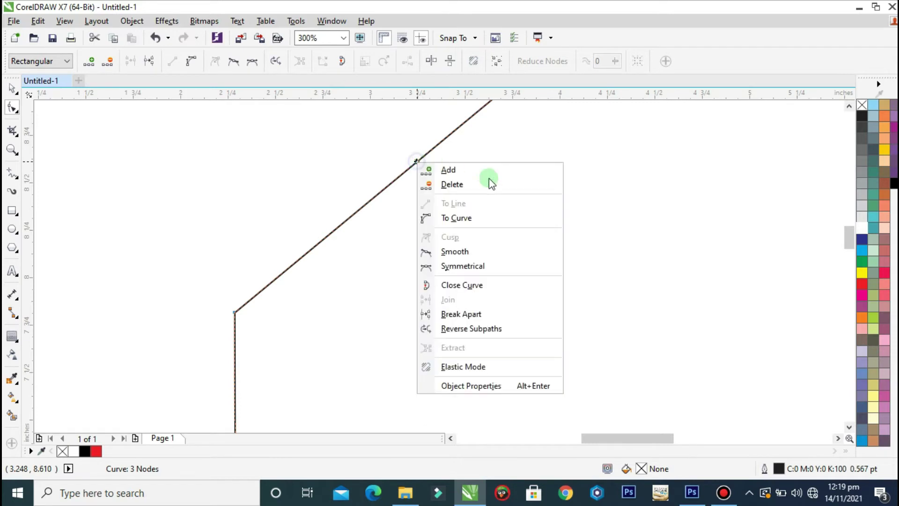
{"action": "left_click", "coordinate": [477, 215]}
Shape the upper segment into a smooth S-curve by adjusting its control handles and lowering its upper end node slightly
{"action": "scroll", "coordinate": [409, 240], "scroll_direction": "down", "scroll_amount": 2}
{"action": "left_click_drag", "start_coordinate": [409, 200], "coordinate": [392, 171]}
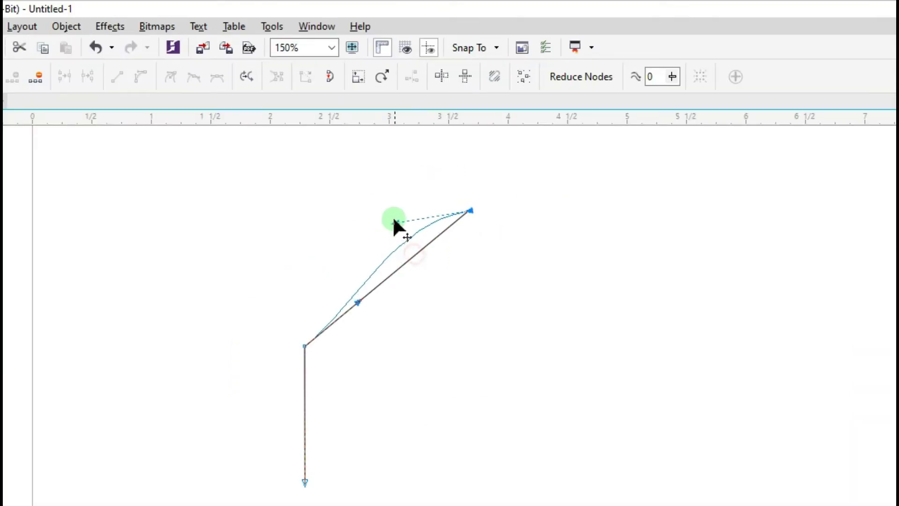
{"action": "left_click_drag", "start_coordinate": [394, 219], "coordinate": [390, 210]}
{"action": "left_click_drag", "start_coordinate": [358, 301], "coordinate": [310, 266]}
{"action": "left_click_drag", "start_coordinate": [390, 214], "coordinate": [417, 297]}
{"action": "left_click", "coordinate": [452, 234]}
{"action": "left_click_drag", "start_coordinate": [468, 208], "coordinate": [476, 243]}
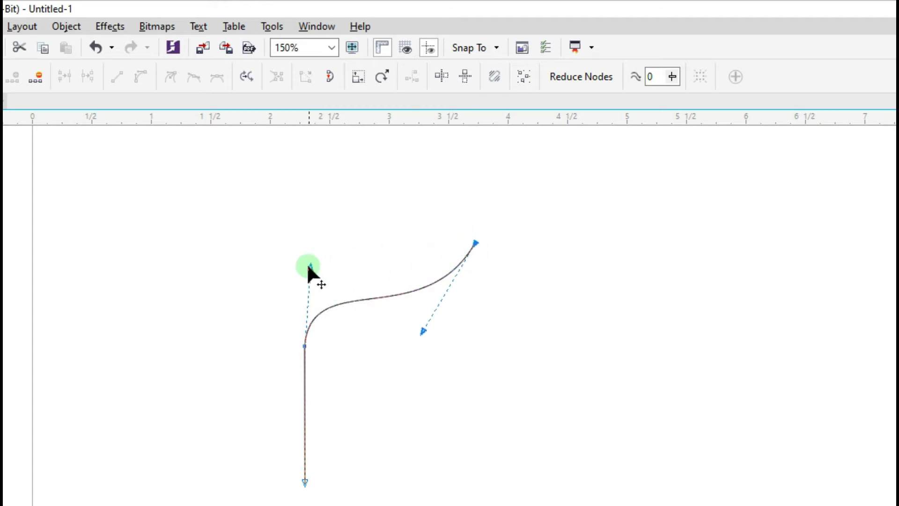
{"action": "left_click_drag", "start_coordinate": [310, 266], "coordinate": [319, 239]}
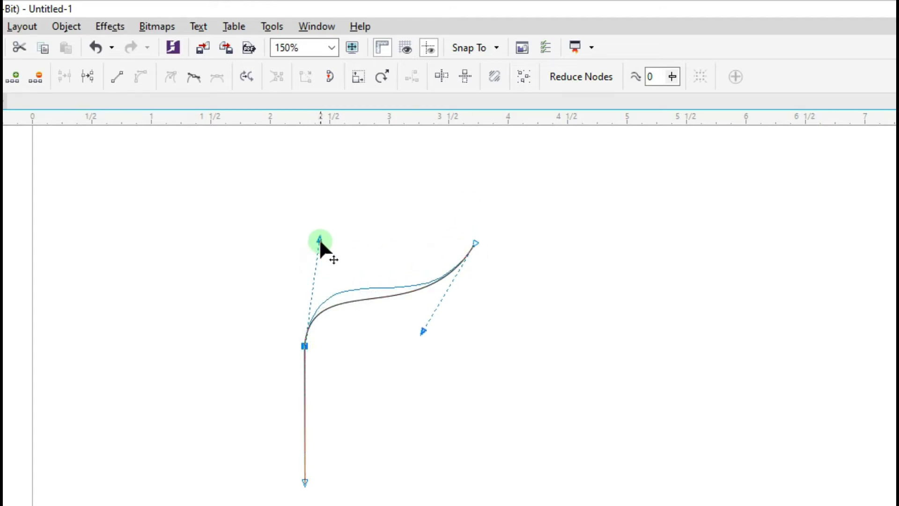
Shorten the vertical segment by raising its lower end node about 0.26 in, and convert the segment to a curve
{"action": "scroll", "coordinate": [470, 299], "scroll_direction": "down", "scroll_amount": 2}
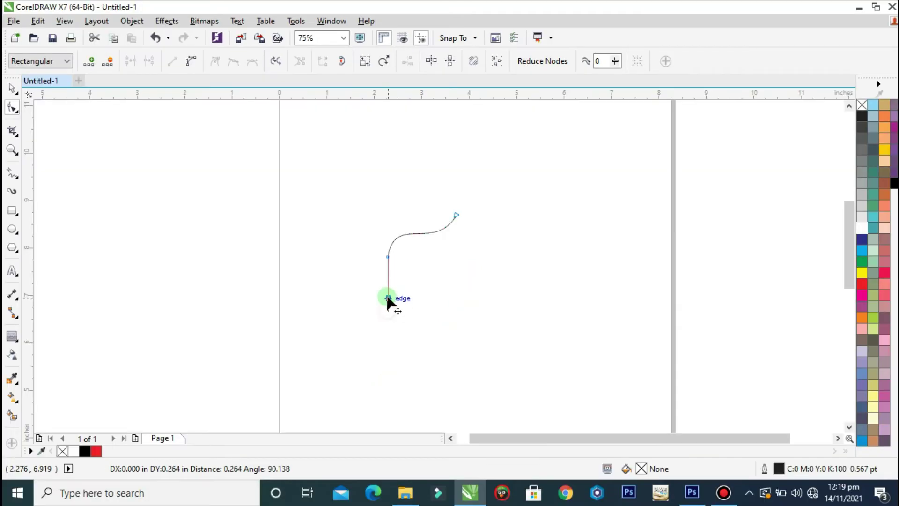
{"action": "left_click", "coordinate": [387, 388]}
{"action": "scroll", "coordinate": [387, 283], "scroll_direction": "up", "scroll_amount": 2}
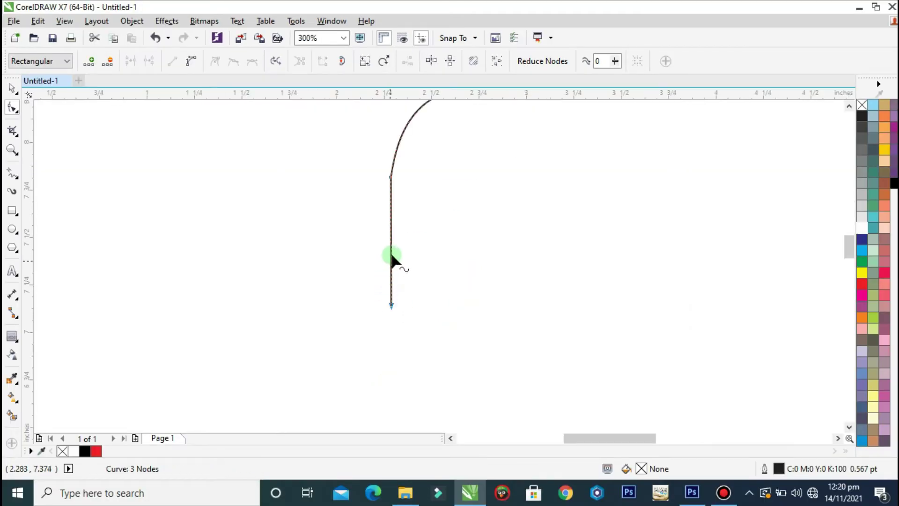
{"action": "right_click", "coordinate": [389, 251]}
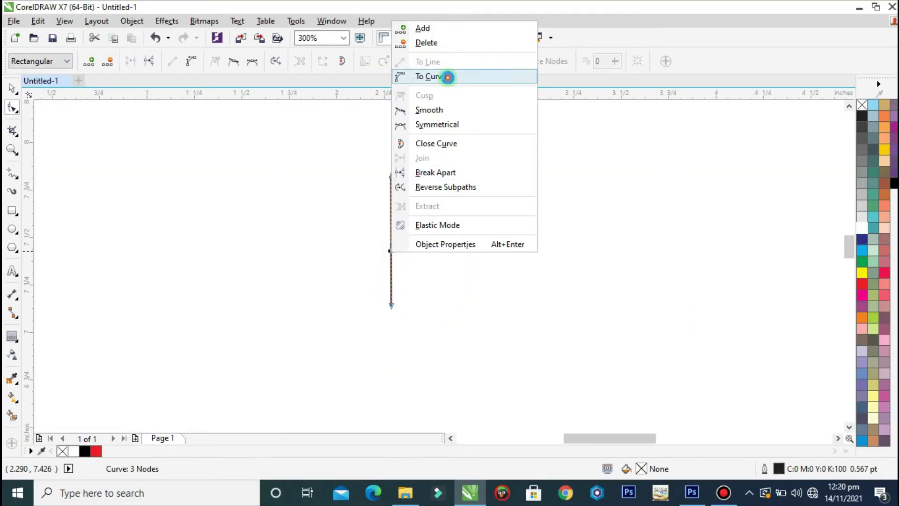
{"action": "left_click", "coordinate": [449, 77]}
Bend the lower segment into a rounded lobe bulging to the left, balance its control handles, and deselect the curve
{"action": "left_click_drag", "start_coordinate": [392, 235], "coordinate": [331, 281]}
{"action": "left_click", "coordinate": [389, 307]}
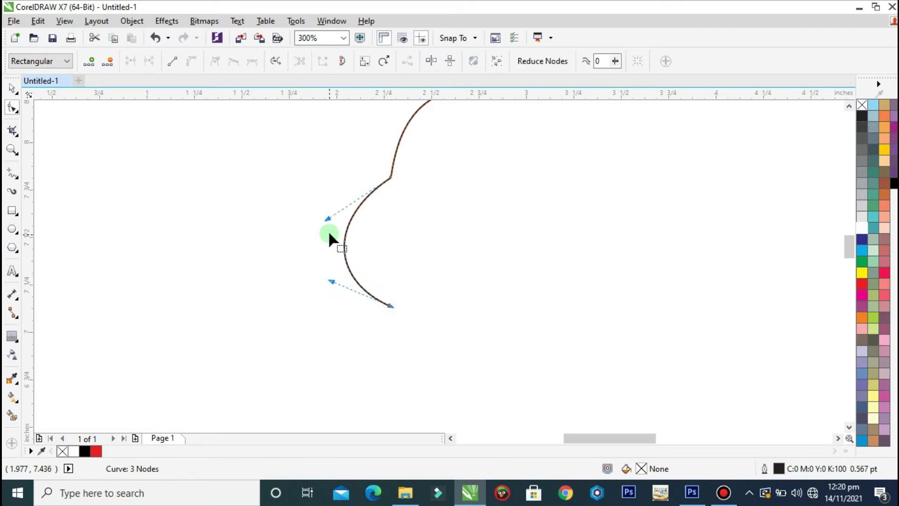
{"action": "left_click_drag", "start_coordinate": [327, 219], "coordinate": [323, 205]}
{"action": "scroll", "coordinate": [358, 253], "scroll_direction": "down", "scroll_amount": 2}
{"action": "left_click", "coordinate": [12, 88]}
{"action": "left_click", "coordinate": [551, 208]}
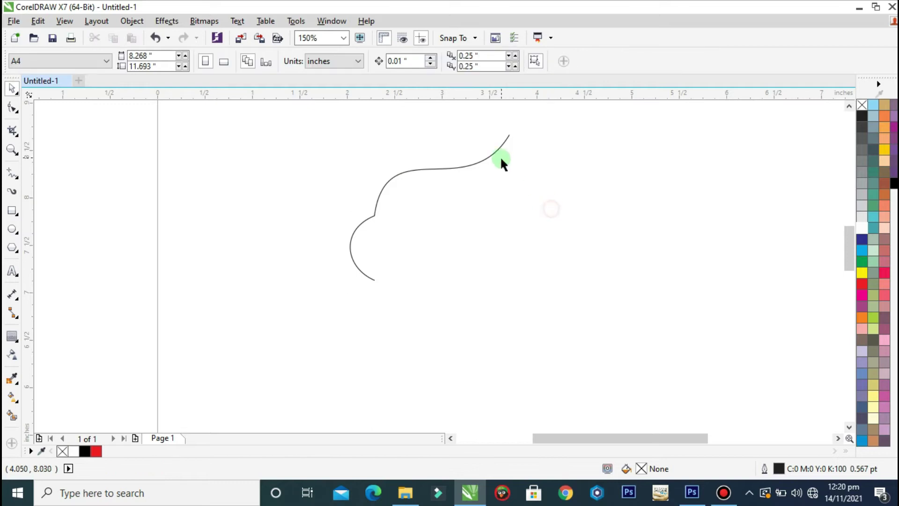
Duplicate the finished curve straight below the original, about 1.1 in lower
{"action": "key", "text": "F2"}
{"action": "left_click_drag", "start_coordinate": [512, 136], "coordinate": [323, 300]}
{"action": "left_click", "coordinate": [508, 173]}
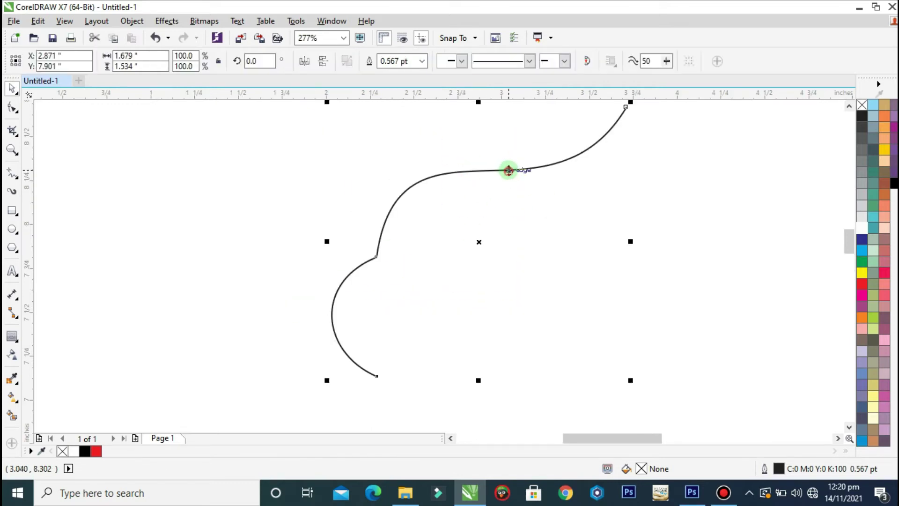
{"action": "scroll", "coordinate": [507, 166], "scroll_direction": "down", "scroll_amount": 2}
{"action": "left_click_drag", "start_coordinate": [517, 169], "coordinate": [534, 272]}
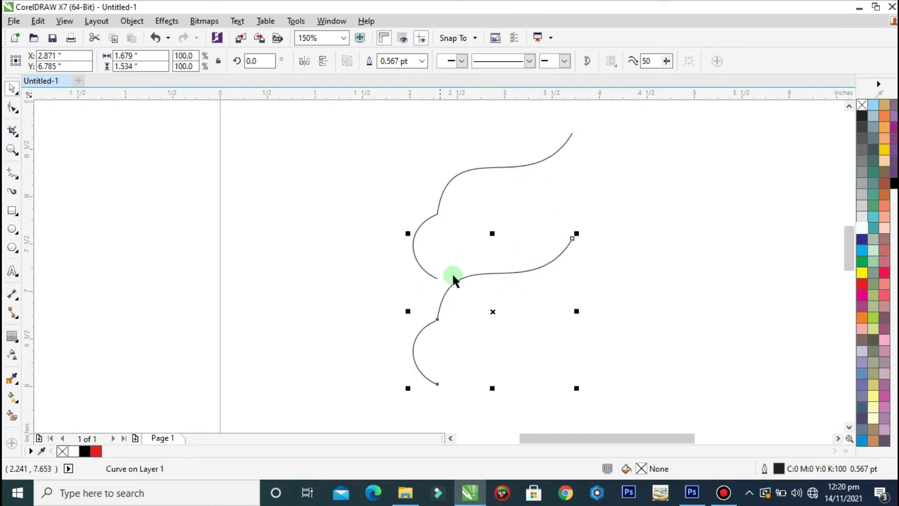
Delete the lowest end node of the duplicated curve, leaving only its S-shaped segment
{"action": "key", "text": "F10"}
{"action": "scroll", "coordinate": [437, 385], "scroll_direction": "up", "scroll_amount": 2}
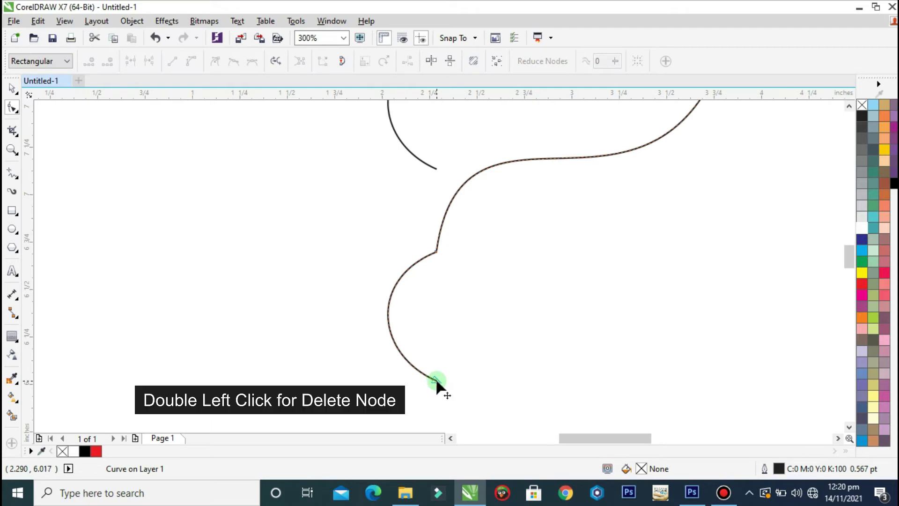
{"action": "double_click", "coordinate": [436, 381]}
{"action": "scroll", "coordinate": [417, 332], "scroll_direction": "down", "scroll_amount": 2}
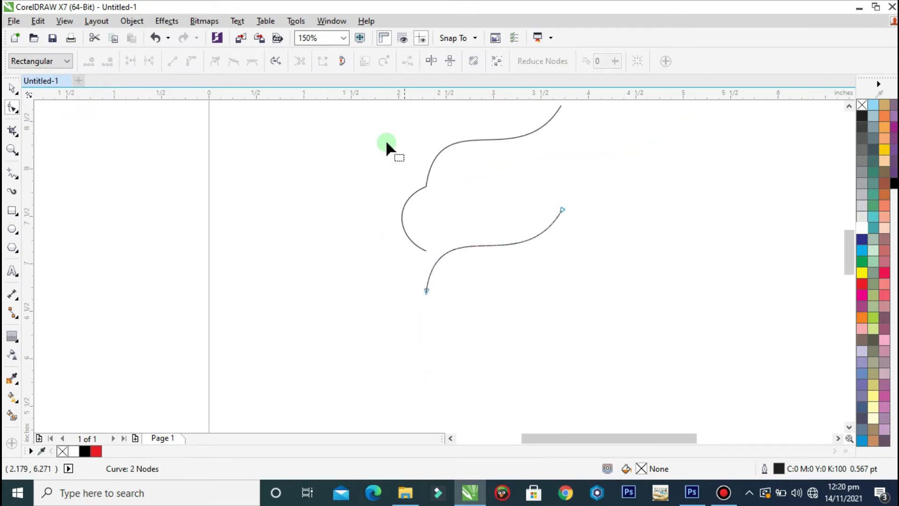
Mirror the S-shaped copy vertically and move it down so its upper end meets the lobe's lower end
{"action": "left_click", "coordinate": [17, 142]}
{"action": "left_click", "coordinate": [519, 98]}
{"action": "left_click_drag", "start_coordinate": [772, 415], "coordinate": [774, 469]}
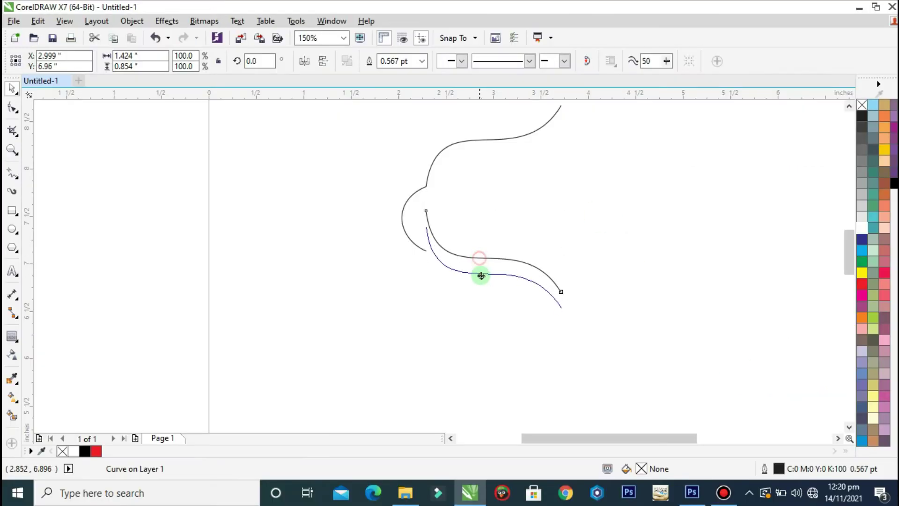
{"action": "left_click_drag", "start_coordinate": [481, 291], "coordinate": [484, 296]}
{"action": "scroll", "coordinate": [424, 248], "scroll_direction": "up", "scroll_amount": 2}
{"action": "scroll", "coordinate": [427, 248], "scroll_direction": "up", "scroll_amount": 3}
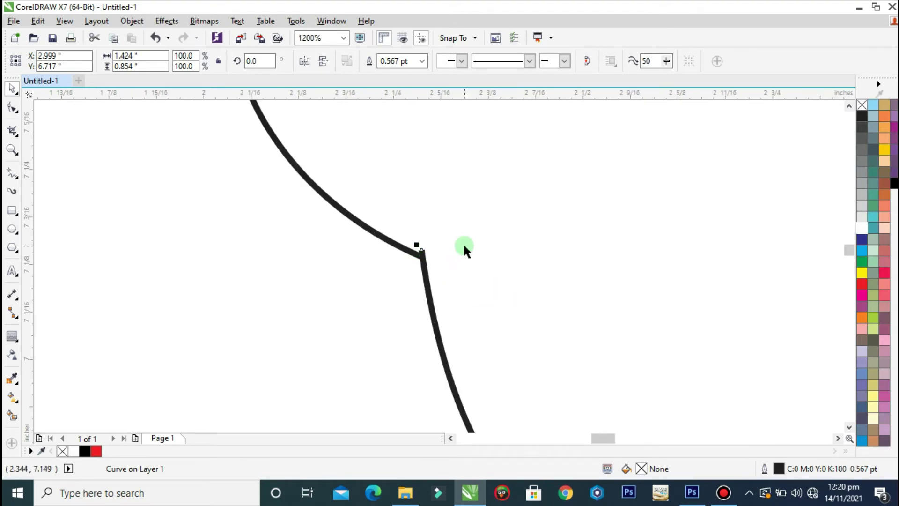
Select the upper curve and the mirrored lower curve and weld them into one object
{"action": "scroll", "coordinate": [401, 251], "scroll_direction": "down", "scroll_amount": 4}
{"action": "left_click", "coordinate": [353, 307]}
{"action": "left_click_drag", "start_coordinate": [355, 323], "coordinate": [561, 154]}
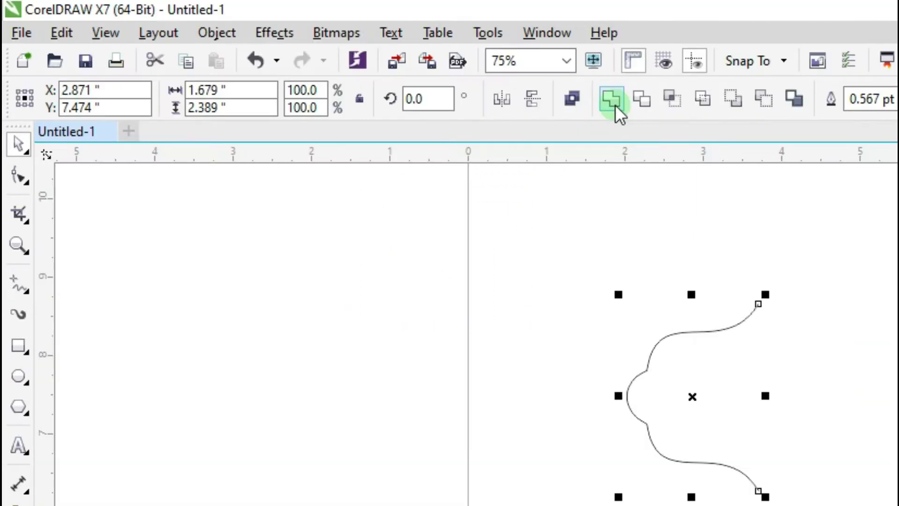
{"action": "left_click", "coordinate": [616, 109]}
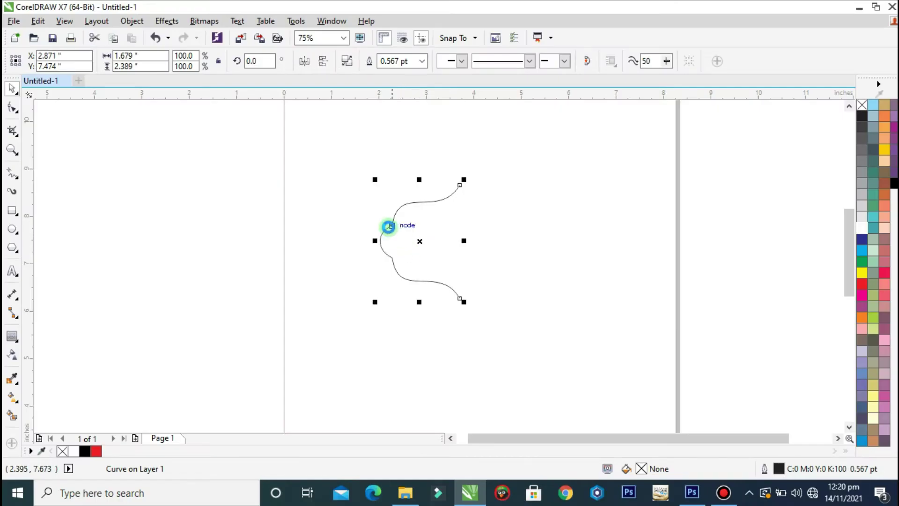
Join the two open end nodes at the lobe's lower corner by moving one exactly onto the other
{"action": "scroll", "coordinate": [389, 226], "scroll_direction": "up", "scroll_amount": 2}
{"action": "scroll", "coordinate": [421, 346], "scroll_direction": "up", "scroll_amount": 1}
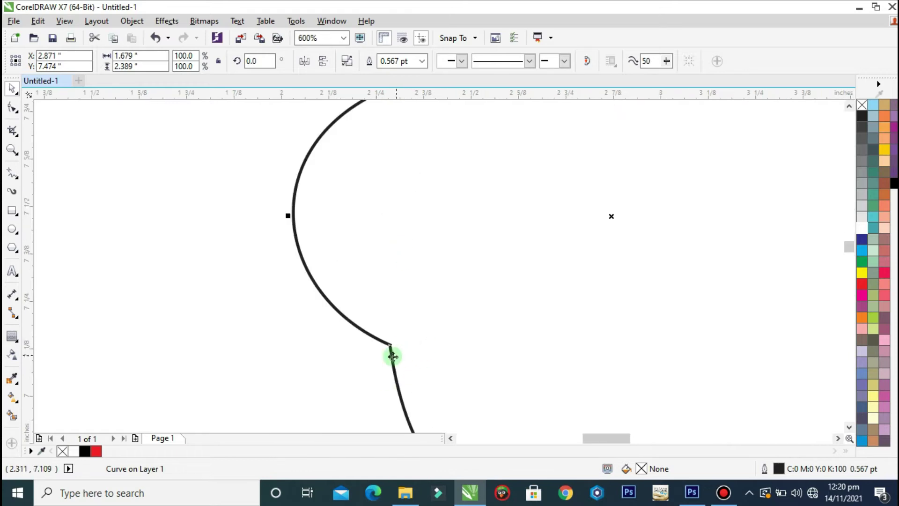
{"action": "scroll", "coordinate": [394, 349], "scroll_direction": "up", "scroll_amount": 2}
{"action": "key", "text": "F10"}
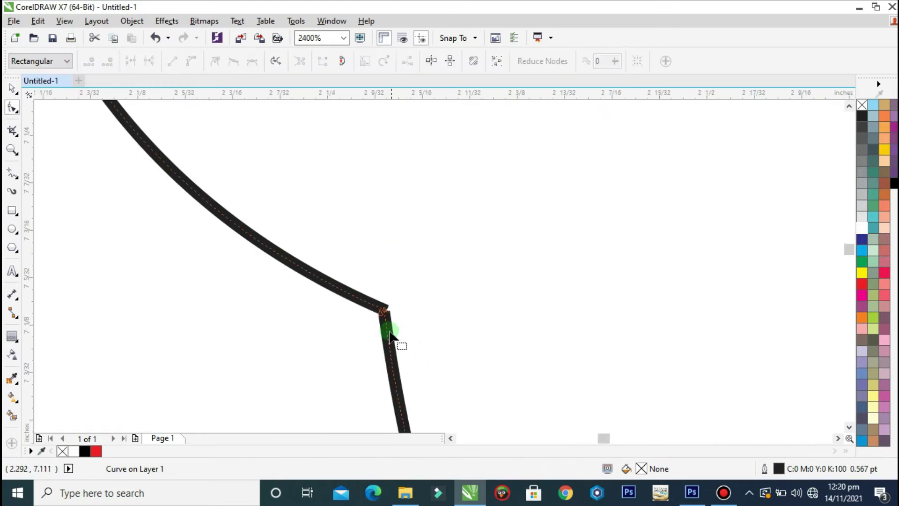
{"action": "scroll", "coordinate": [381, 311], "scroll_direction": "up", "scroll_amount": 3}
{"action": "scroll", "coordinate": [440, 292], "scroll_direction": "up", "scroll_amount": 2}
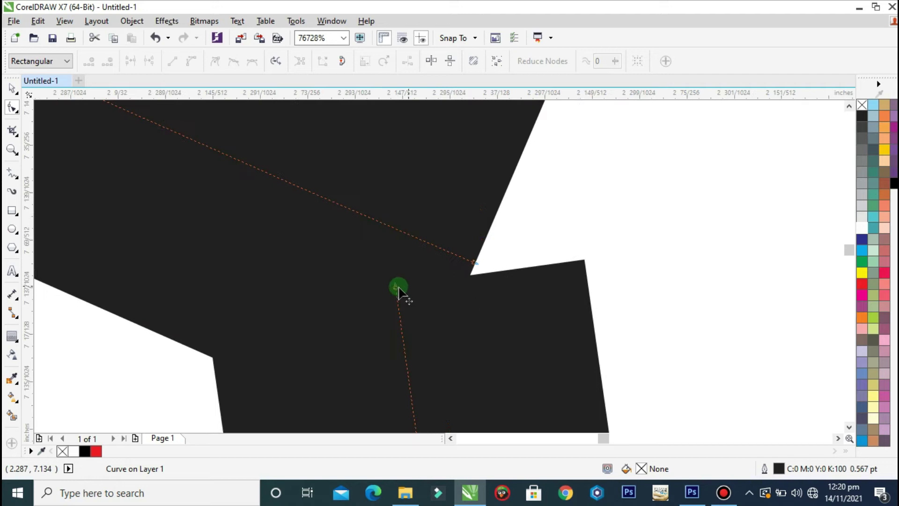
{"action": "left_click_drag", "start_coordinate": [395, 286], "coordinate": [475, 266]}
{"action": "scroll", "coordinate": [475, 266], "scroll_direction": "down", "scroll_amount": 9}
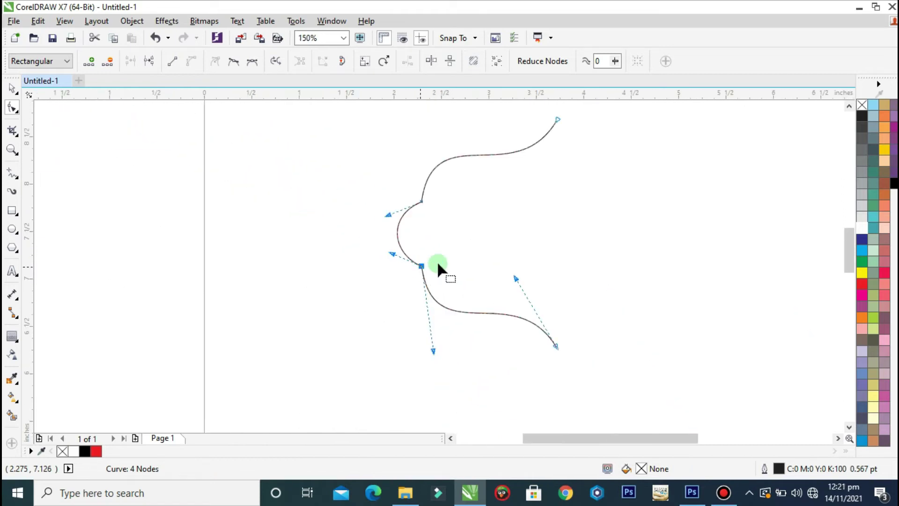
Duplicate the half frame about 1.45 in to the right and mirror the copy horizontally
{"action": "left_click", "coordinate": [13, 88]}
{"action": "scroll", "coordinate": [136, 198], "scroll_direction": "down", "scroll_amount": 1}
{"action": "left_click_drag", "start_coordinate": [305, 212], "coordinate": [376, 218]}
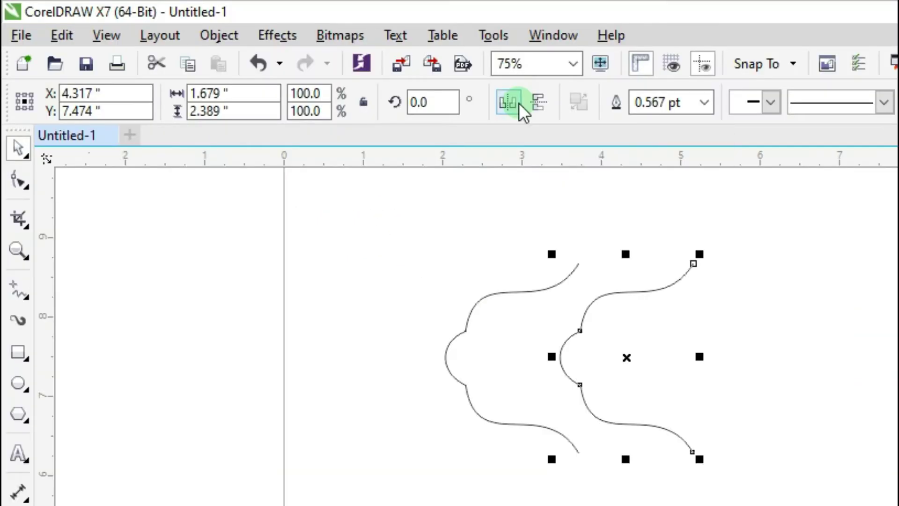
{"action": "left_click", "coordinate": [519, 103]}
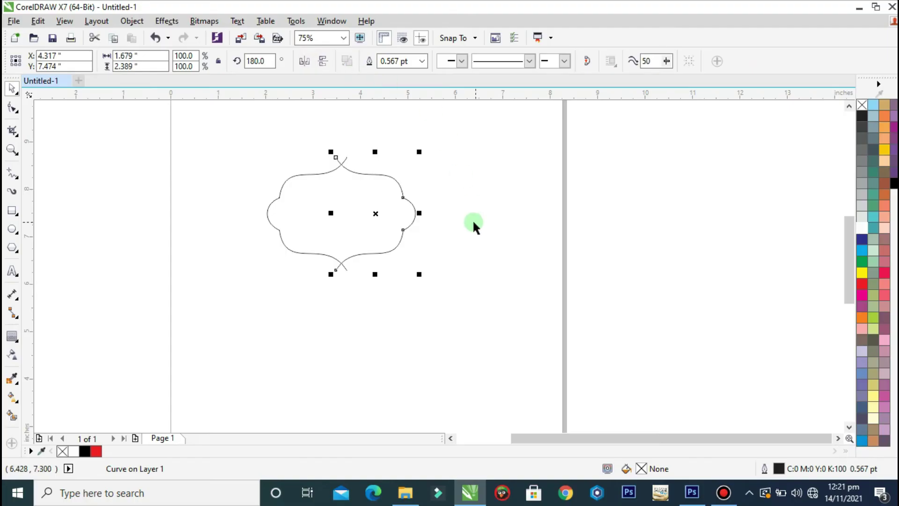
Move the mirrored half to the right so that its upper and lower tips meet those of the left half
{"action": "key", "text": "F2"}
{"action": "left_click_drag", "start_coordinate": [464, 130], "coordinate": [229, 327]}
{"action": "left_click_drag", "start_coordinate": [460, 214], "coordinate": [479, 222]}
Select both halves of the frame and weld them into one object
{"action": "left_click", "coordinate": [598, 194]}
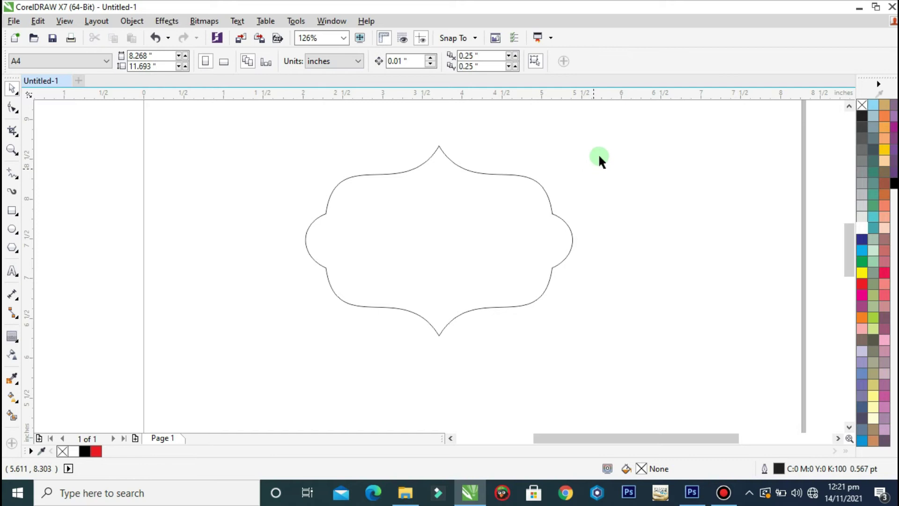
{"action": "left_click_drag", "start_coordinate": [616, 134], "coordinate": [276, 371]}
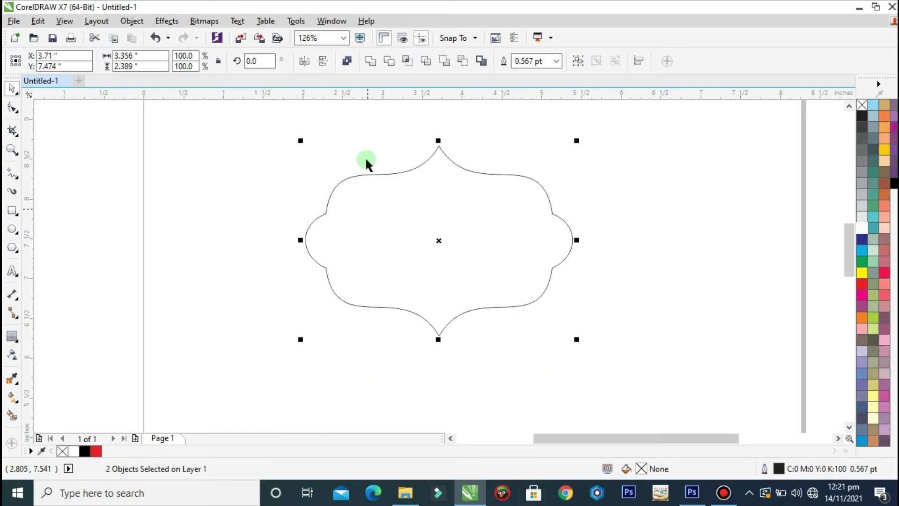
{"action": "left_click", "coordinate": [370, 62]}
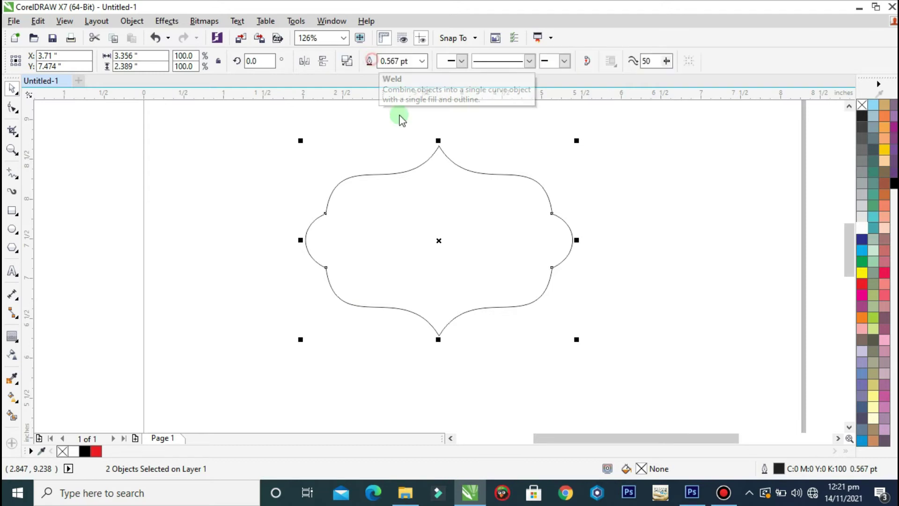
Join the two open end nodes at the frame's top tip by moving one exactly onto the other
{"action": "scroll", "coordinate": [440, 141], "scroll_direction": "up", "scroll_amount": 6}
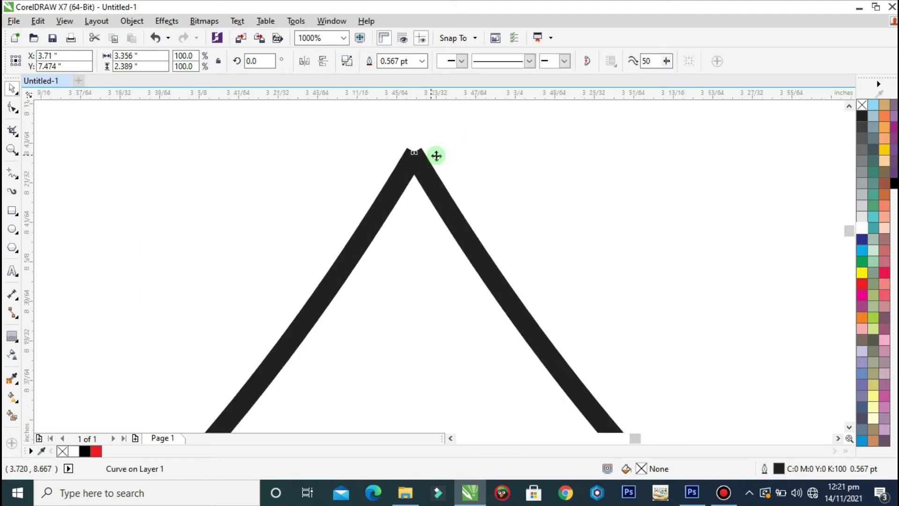
{"action": "double_click", "coordinate": [392, 149]}
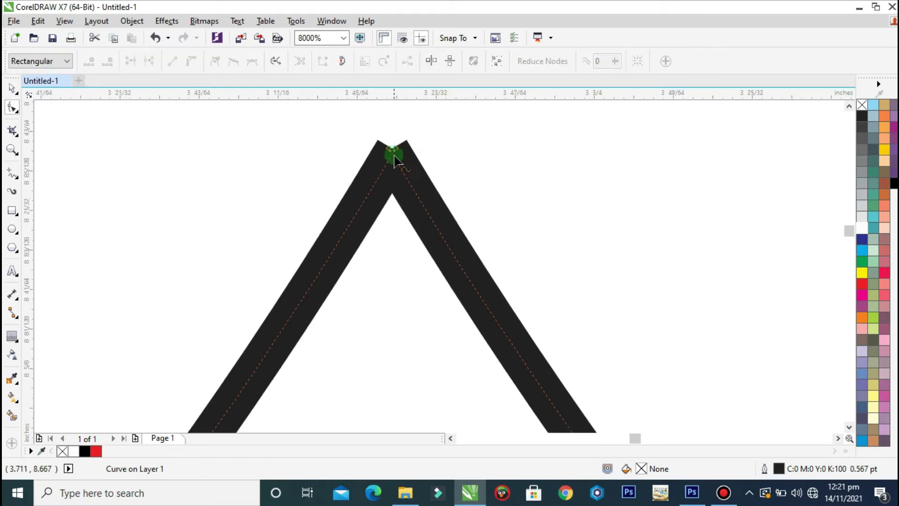
{"action": "scroll", "coordinate": [389, 148], "scroll_direction": "up", "scroll_amount": 3}
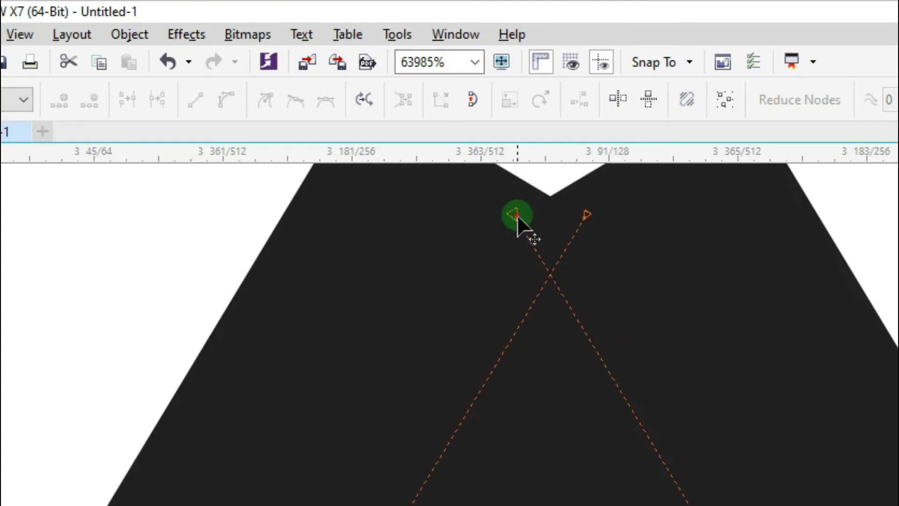
{"action": "left_click_drag", "start_coordinate": [517, 220], "coordinate": [596, 240]}
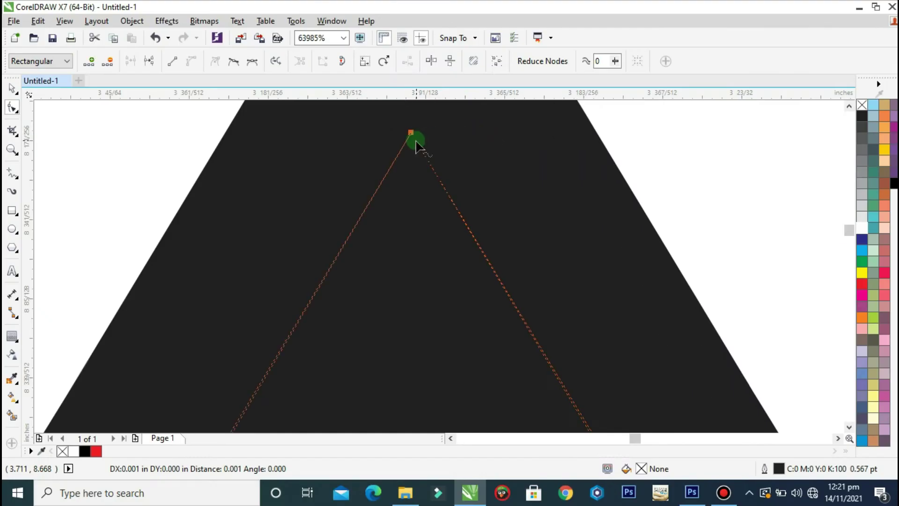
Finish joining the frame's top tip nodes and join the two open end nodes at its bottom tip to close the outline
{"action": "left_click_drag", "start_coordinate": [417, 145], "coordinate": [417, 145]}
{"action": "scroll", "coordinate": [417, 145], "scroll_direction": "down", "scroll_amount": 9}
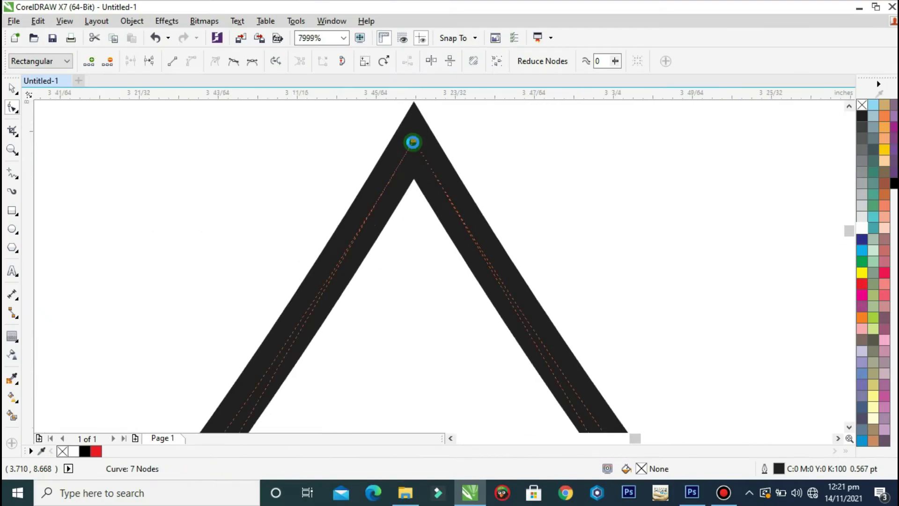
{"action": "scroll", "coordinate": [433, 339], "scroll_direction": "up", "scroll_amount": 5}
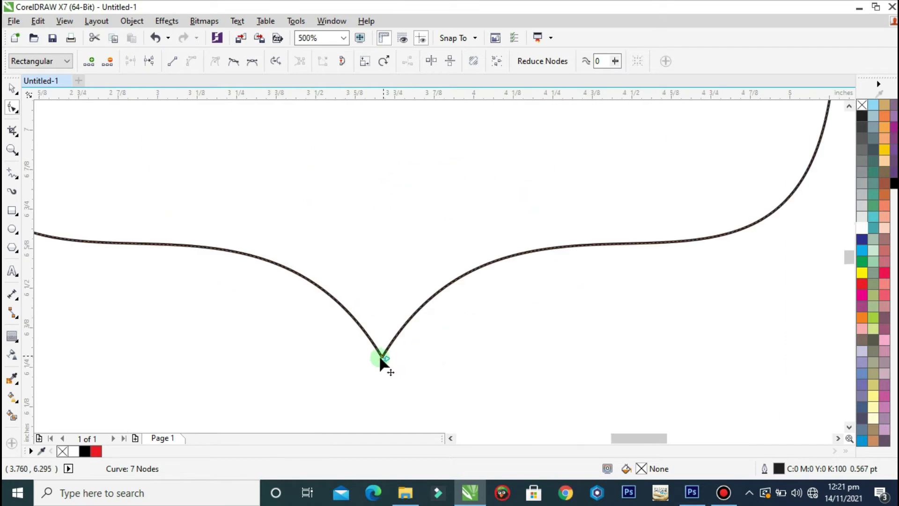
{"action": "scroll", "coordinate": [414, 349], "scroll_direction": "up", "scroll_amount": 3}
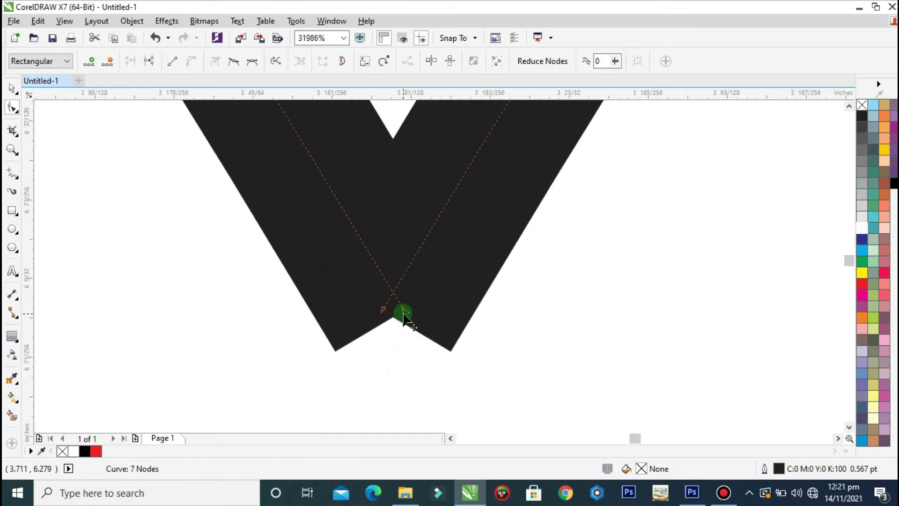
{"action": "left_click_drag", "start_coordinate": [404, 314], "coordinate": [391, 317]}
{"action": "scroll", "coordinate": [412, 341], "scroll_direction": "down", "scroll_amount": 8}
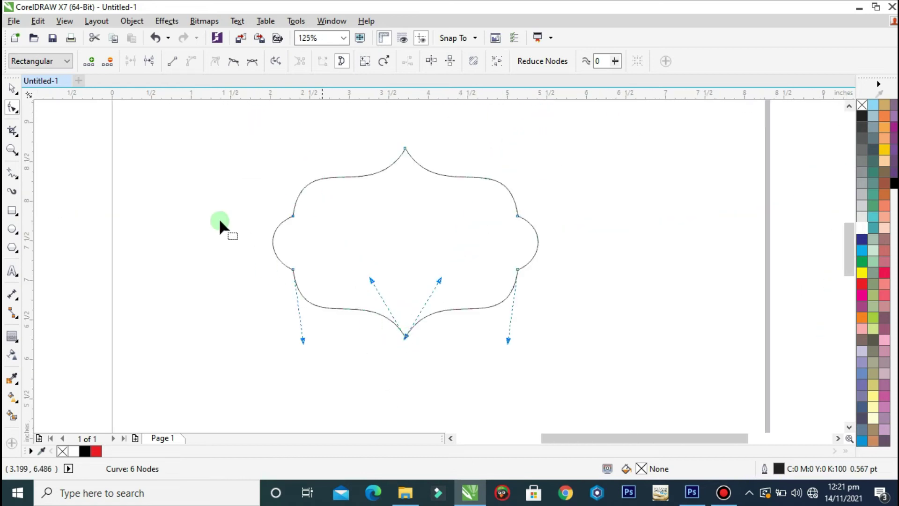
Squash the whole frame vertically about its centre to 80% of its height, about 1.91 in
{"action": "left_click", "coordinate": [11, 88]}
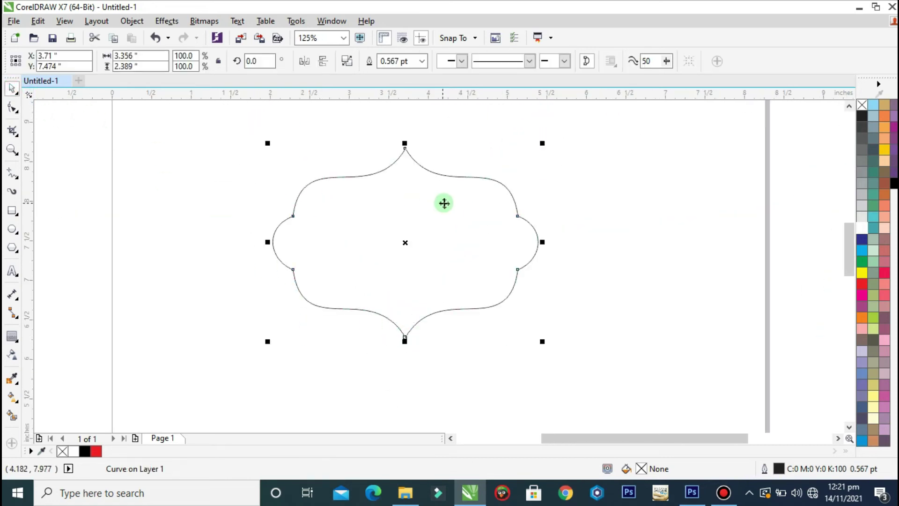
{"action": "left_click_drag", "start_coordinate": [405, 341], "coordinate": [404, 319]}
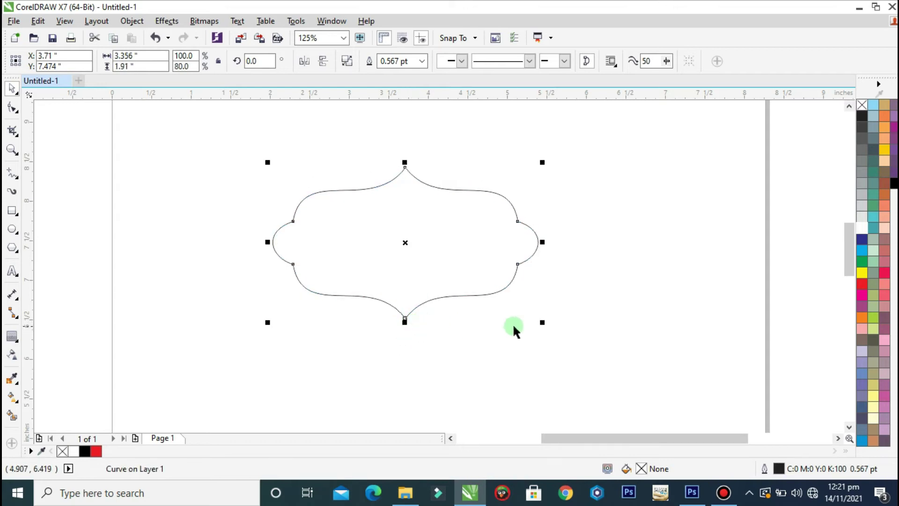
Fill the frame with red (C0 M100 Y100 K0) and remove its outline
{"action": "left_click", "coordinate": [862, 284]}
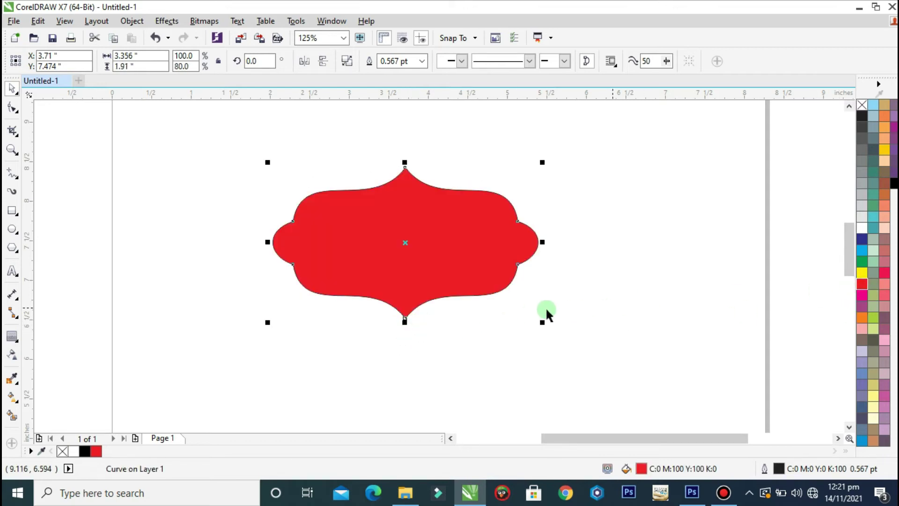
{"action": "left_click", "coordinate": [429, 259]}
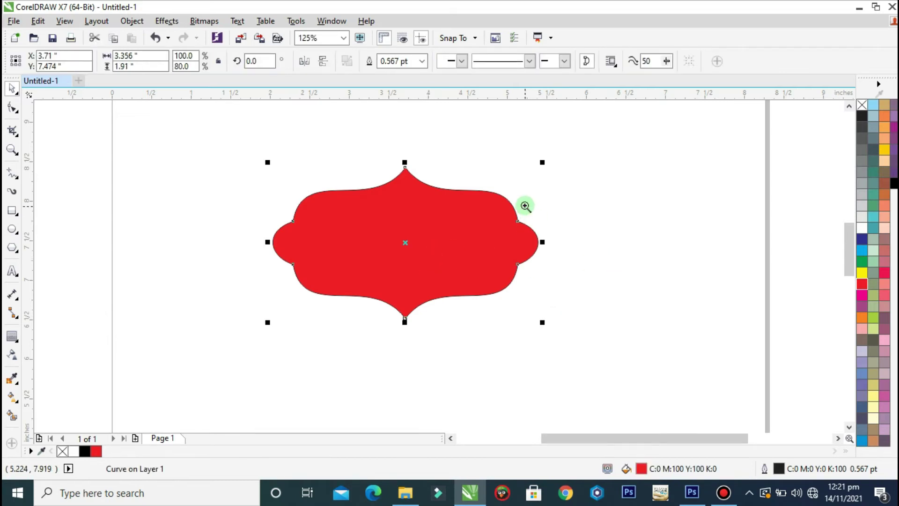
{"action": "left_click_drag", "start_coordinate": [576, 143], "coordinate": [252, 338]}
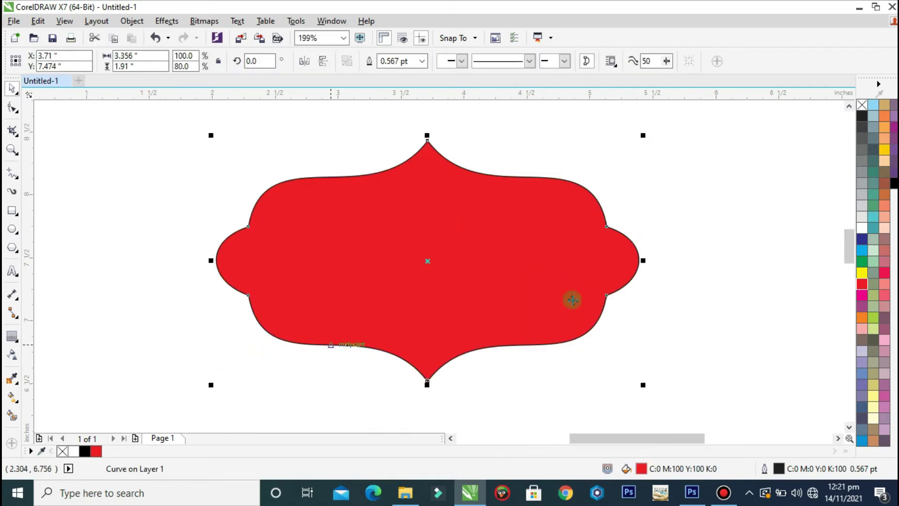
{"action": "right_click", "coordinate": [862, 104]}
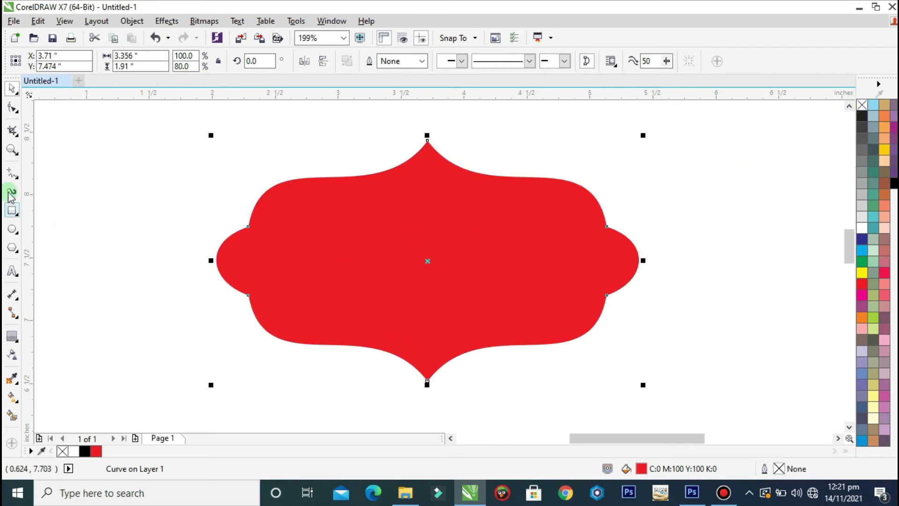
Draw an open two-segment line about 2.76 in wide from the upper left notch via the top tip to the upper right notch
{"action": "left_click", "coordinate": [15, 174]}
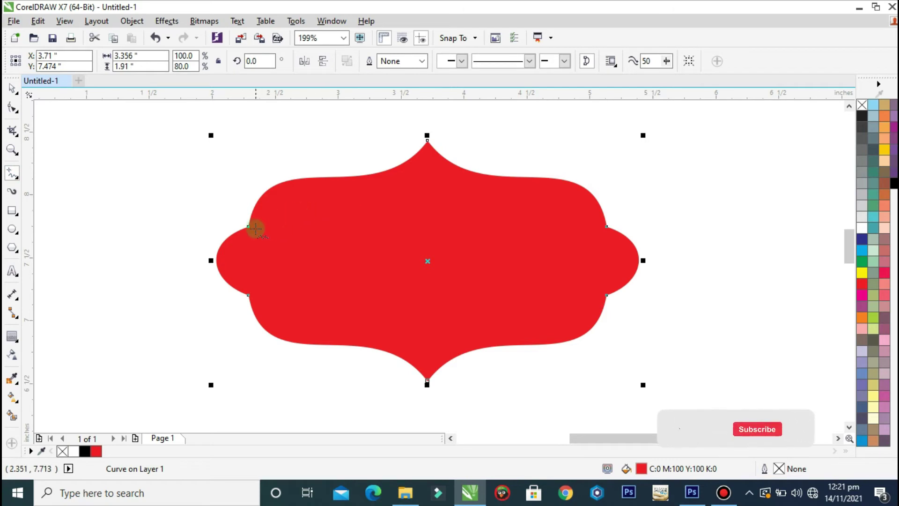
{"action": "left_click", "coordinate": [276, 222]}
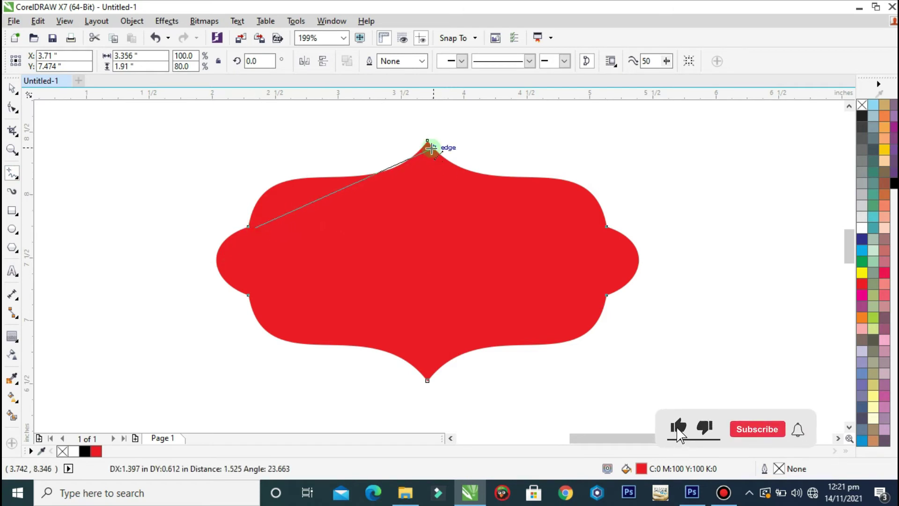
{"action": "double_click", "coordinate": [427, 146]}
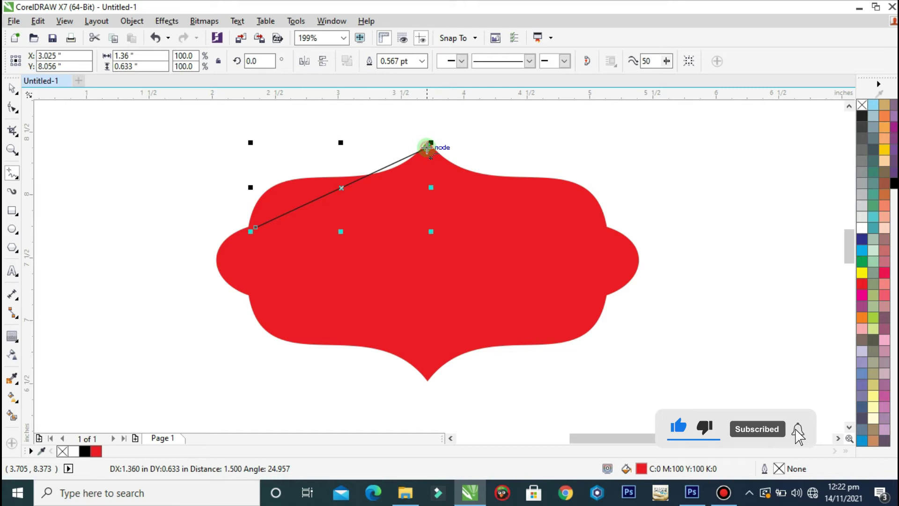
{"action": "left_click", "coordinate": [604, 230]}
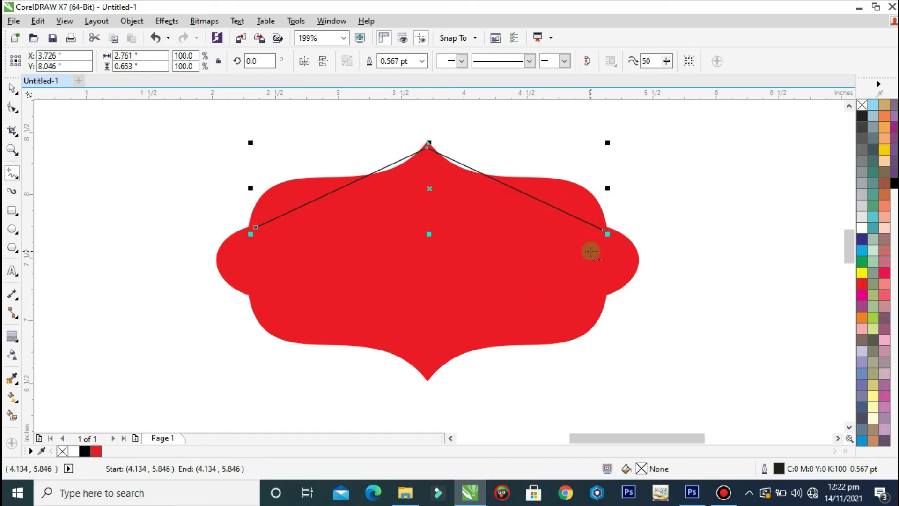
Convert the line's right segment to a curve and shape it to run just inside the frame's upper right edge
{"action": "key", "text": "F10"}
{"action": "left_click", "coordinate": [532, 196]}
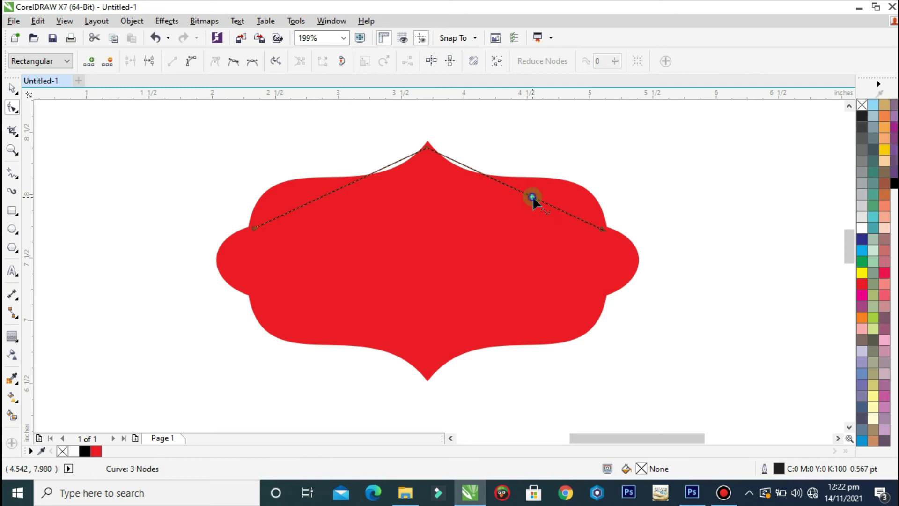
{"action": "right_click", "coordinate": [533, 195]}
{"action": "left_click", "coordinate": [572, 254]}
{"action": "left_click_drag", "start_coordinate": [544, 201], "coordinate": [598, 170]}
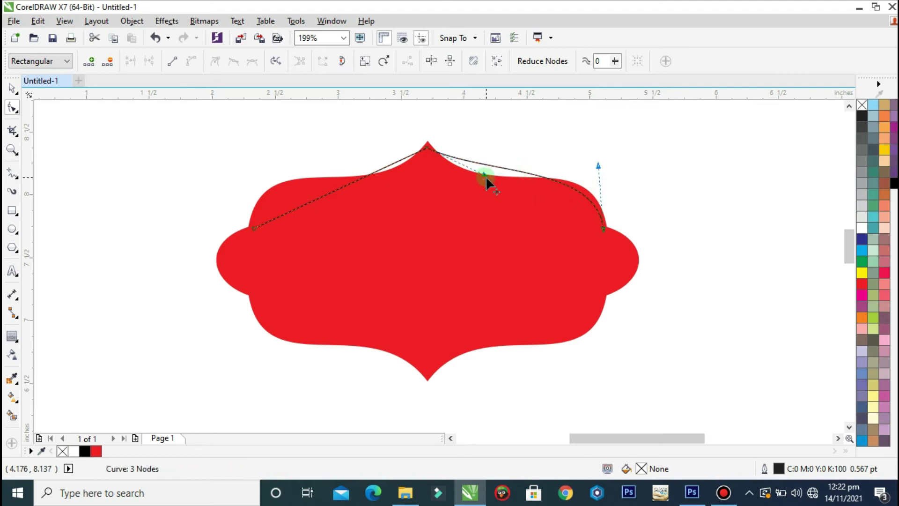
{"action": "left_click_drag", "start_coordinate": [485, 176], "coordinate": [459, 217]}
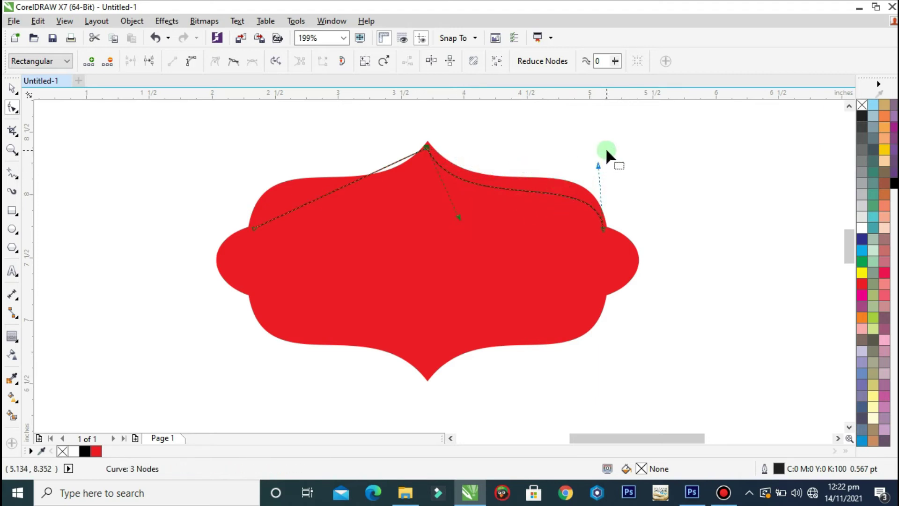
{"action": "left_click_drag", "start_coordinate": [597, 164], "coordinate": [592, 150]}
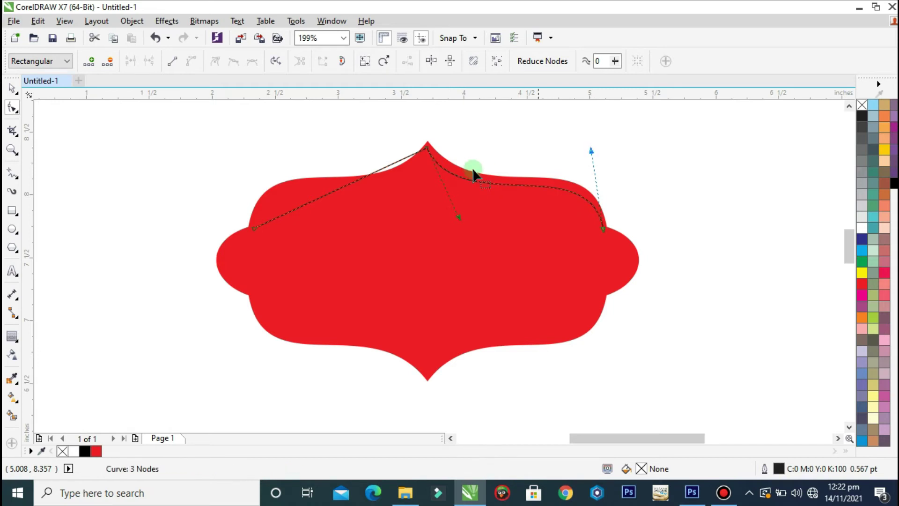
Convert the line's left segment to a curve and bend it to follow the frame's upper left edge symmetrically
{"action": "right_click", "coordinate": [341, 187]}
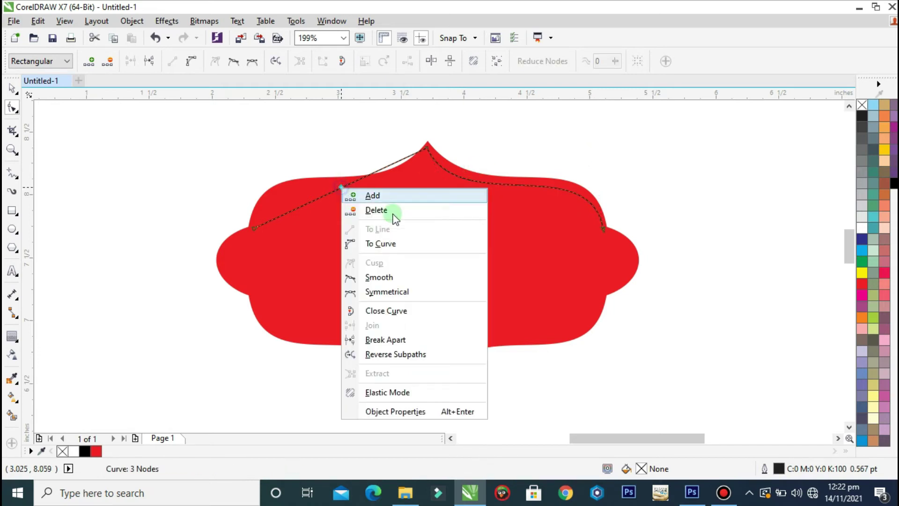
{"action": "left_click", "coordinate": [396, 243]}
{"action": "left_click_drag", "start_coordinate": [370, 171], "coordinate": [400, 207]}
{"action": "left_click_drag", "start_coordinate": [313, 201], "coordinate": [261, 157]}
{"action": "left_click_drag", "start_coordinate": [399, 209], "coordinate": [400, 215]}
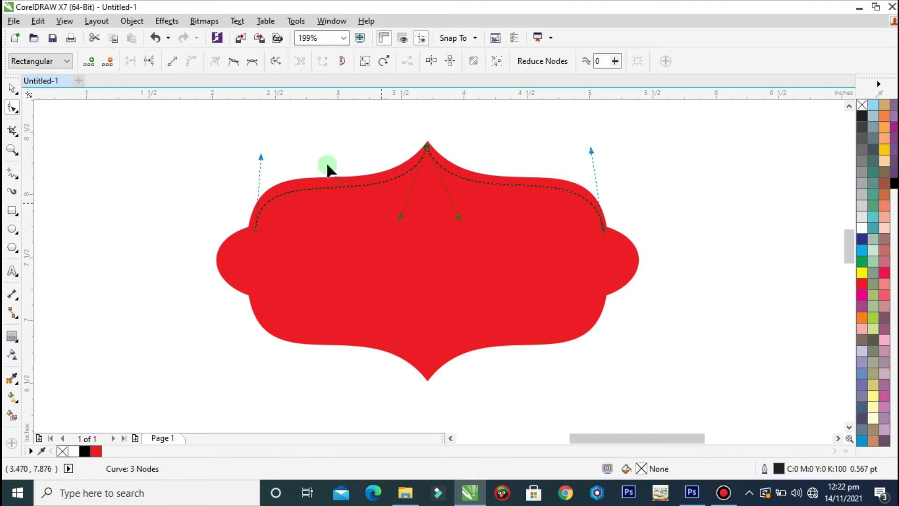
Colour the inner line's outline white and set its width to 1.0 pt
{"action": "left_click", "coordinate": [12, 89]}
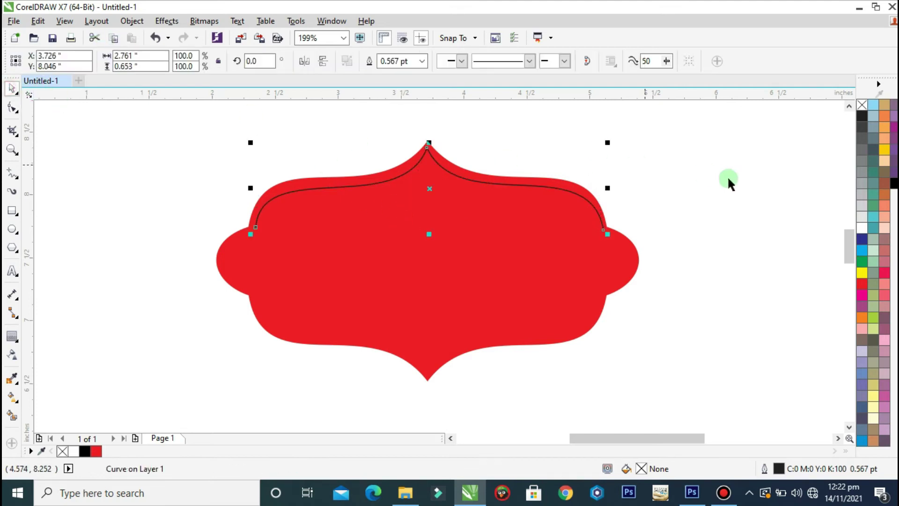
{"action": "right_click", "coordinate": [860, 226]}
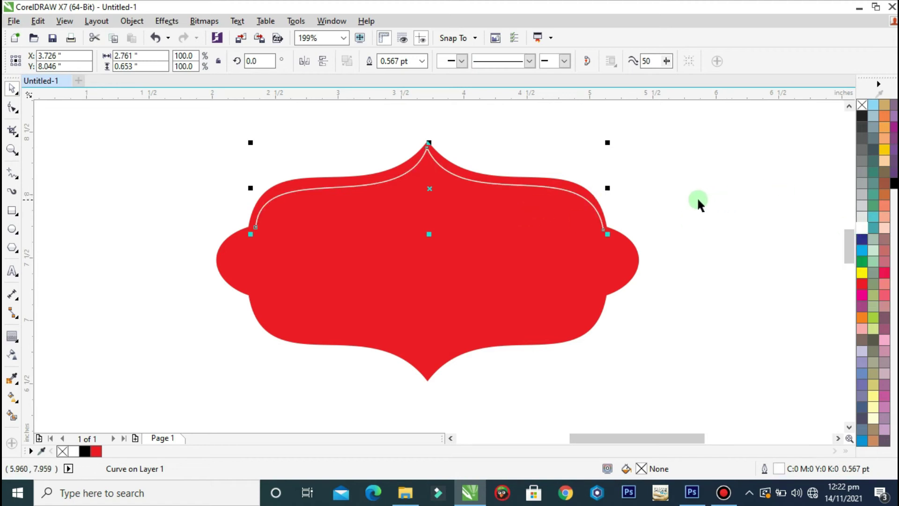
{"action": "key", "text": "F12"}
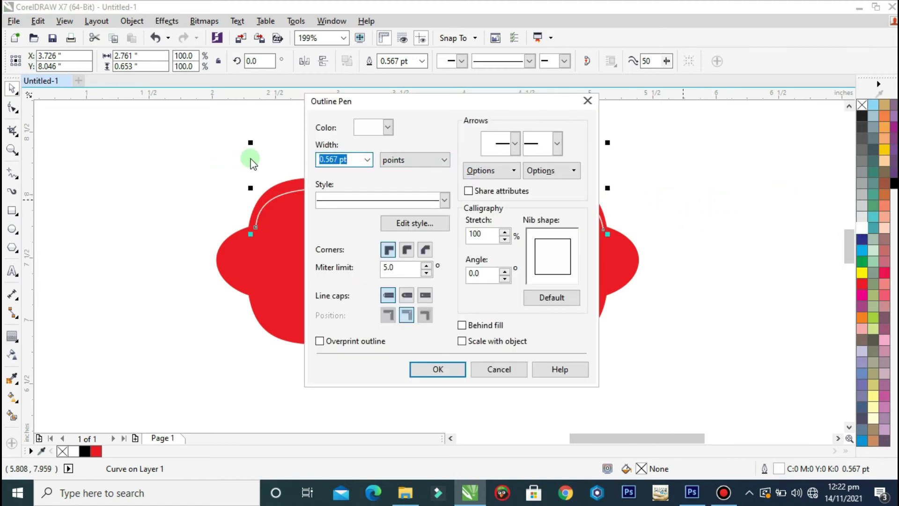
{"action": "key", "text": "Return"}
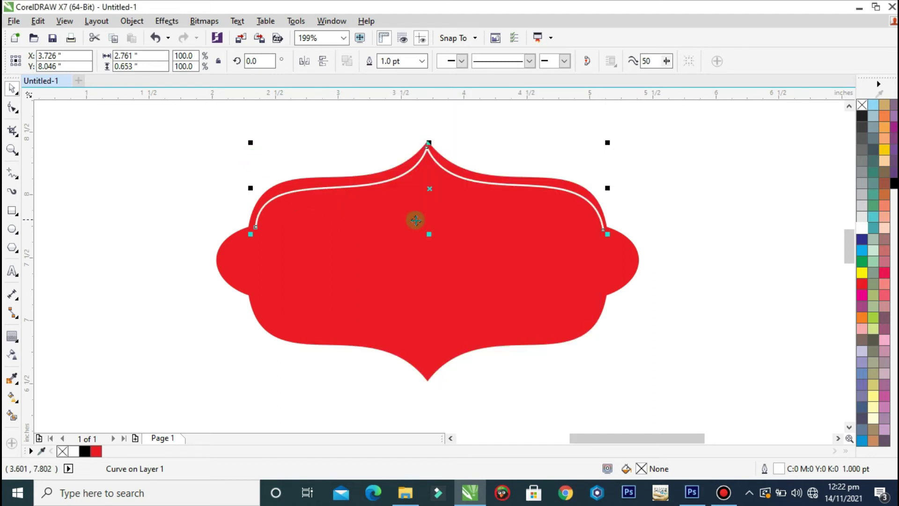
Duplicate the white line downward, mirror the copy vertically and position it just inside the frame's bottom edge
{"action": "left_click_drag", "start_coordinate": [430, 191], "coordinate": [436, 295]}
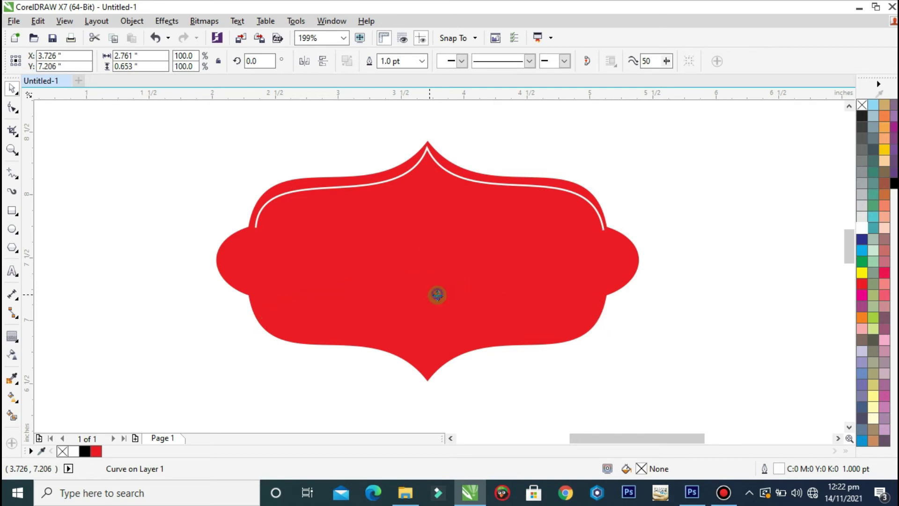
{"action": "left_click", "coordinate": [323, 61]}
{"action": "left_click_drag", "start_coordinate": [430, 299], "coordinate": [434, 327]}
{"action": "left_click_drag", "start_coordinate": [451, 318], "coordinate": [451, 319]}
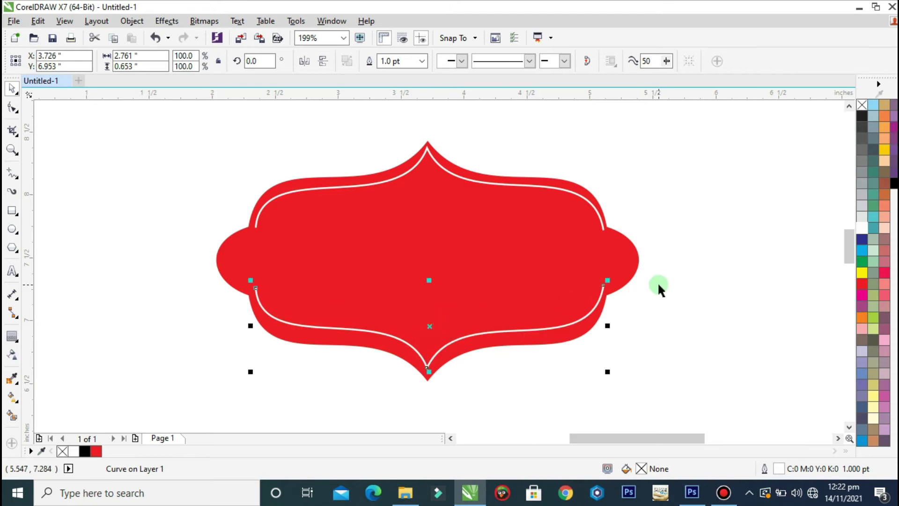
{"action": "key", "text": "Down"}
{"action": "key", "text": "Down"}
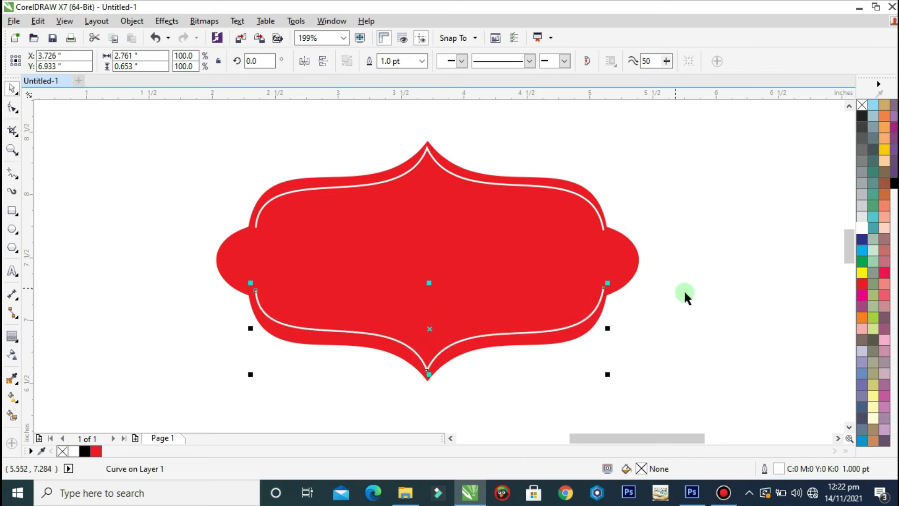
{"action": "left_click", "coordinate": [696, 321]}
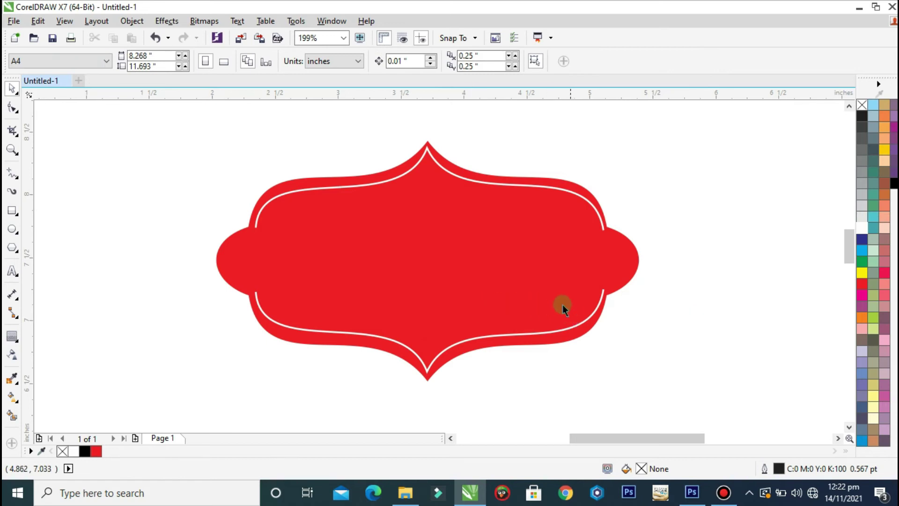
Give the red frame a fountain fill and set its white end colour to red, C2 M100 Y100 K0
{"action": "left_click", "coordinate": [524, 279]}
{"action": "key", "text": "F11"}
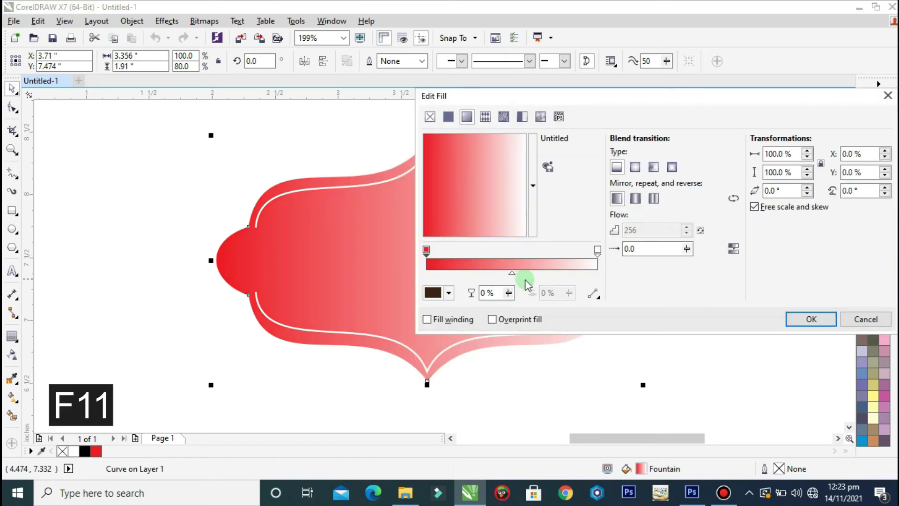
{"action": "left_click", "coordinate": [598, 251]}
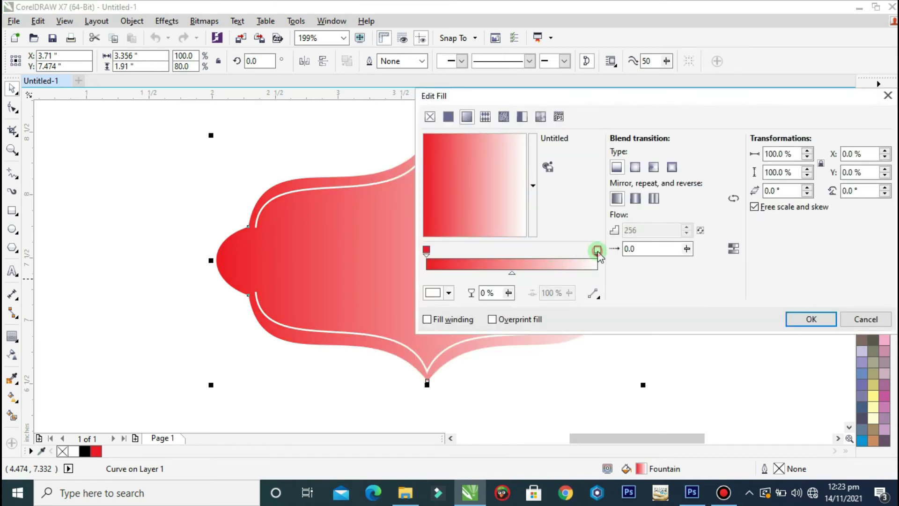
{"action": "left_click", "coordinate": [448, 293]}
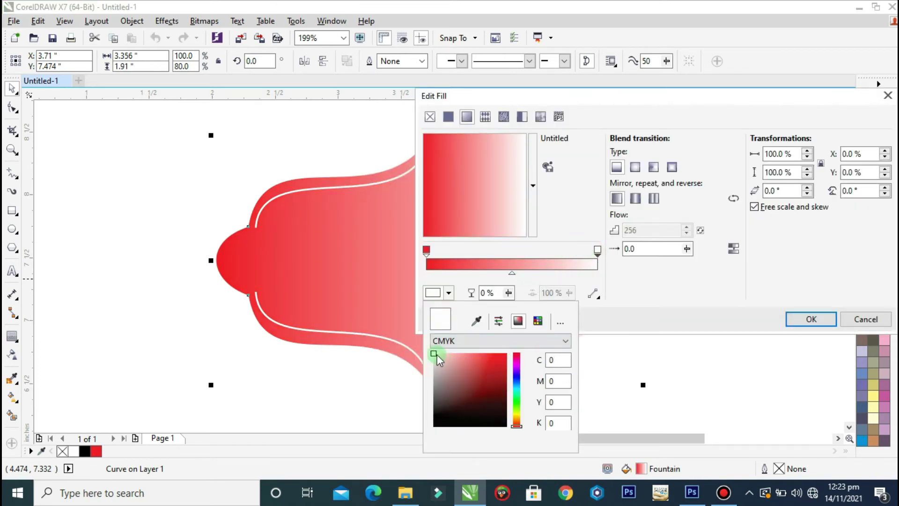
{"action": "left_click_drag", "start_coordinate": [509, 374], "coordinate": [501, 361]}
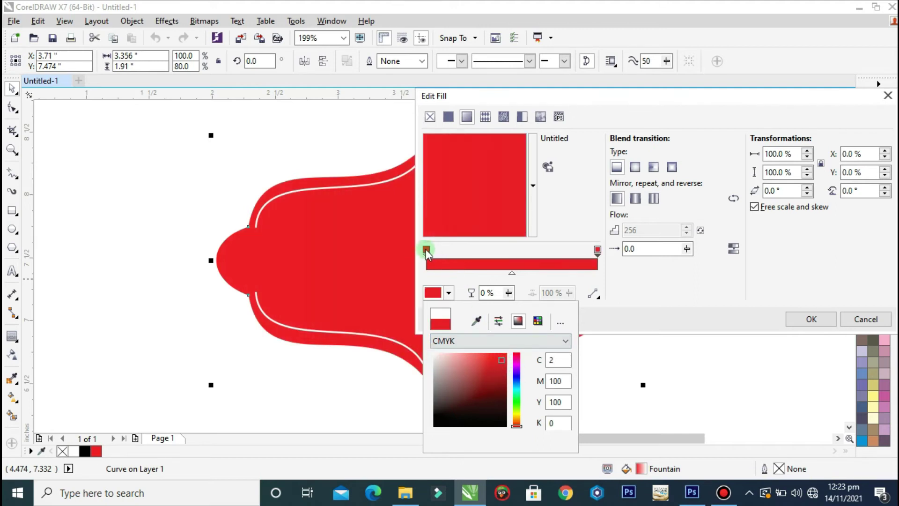
Set the fountain fill's start colour to dark red, C22 M100 Y100 K25, and choose the elliptical blend type
{"action": "left_click", "coordinate": [426, 250]}
{"action": "left_click", "coordinate": [448, 297]}
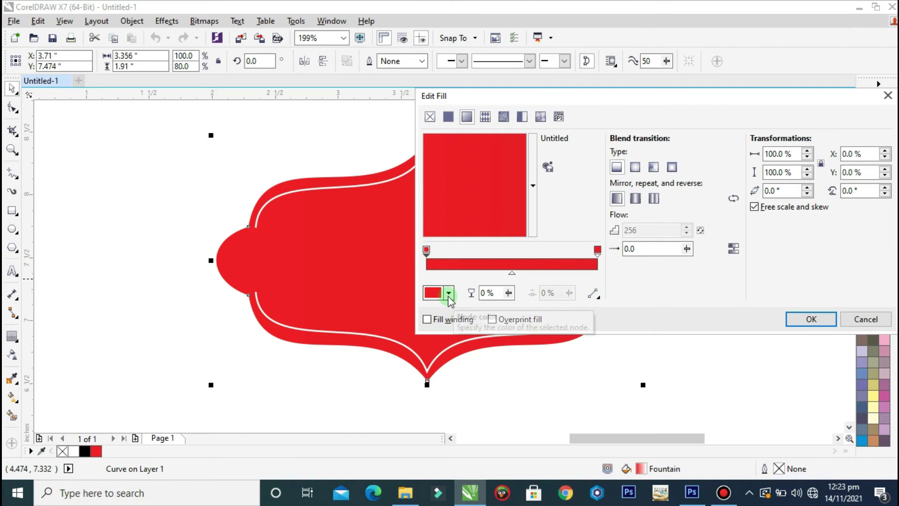
{"action": "left_click", "coordinate": [448, 294]}
{"action": "left_click_drag", "start_coordinate": [493, 359], "coordinate": [499, 381]}
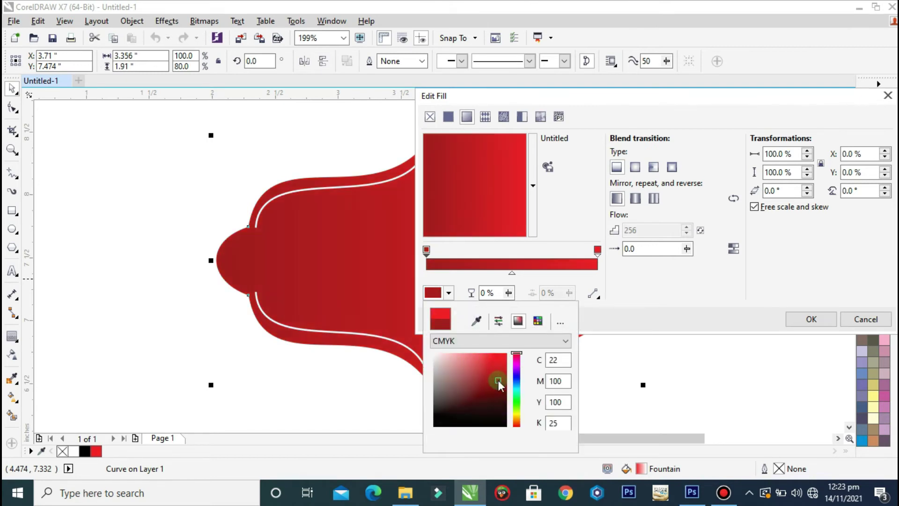
{"action": "left_click", "coordinate": [636, 167]}
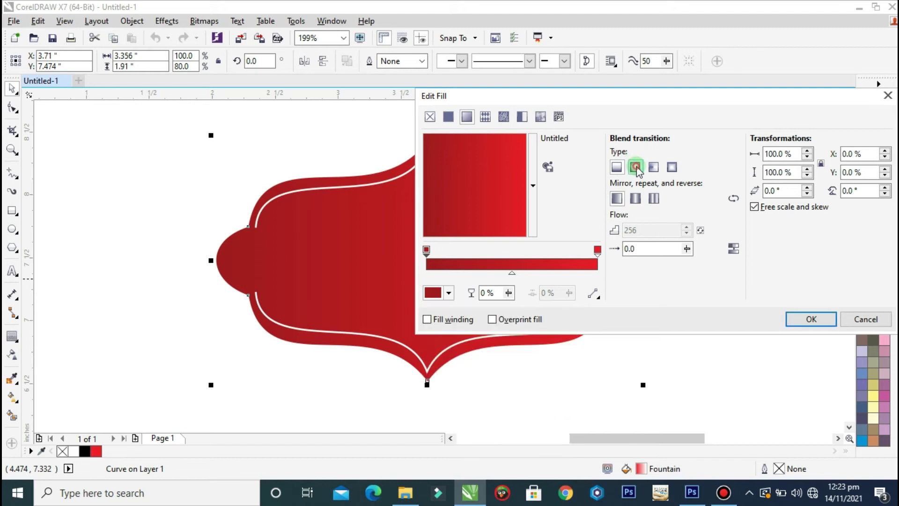
Make the frame's fountain fill elliptical and shift its blend midpoint towards the dark start colour
{"action": "left_click", "coordinate": [637, 167]}
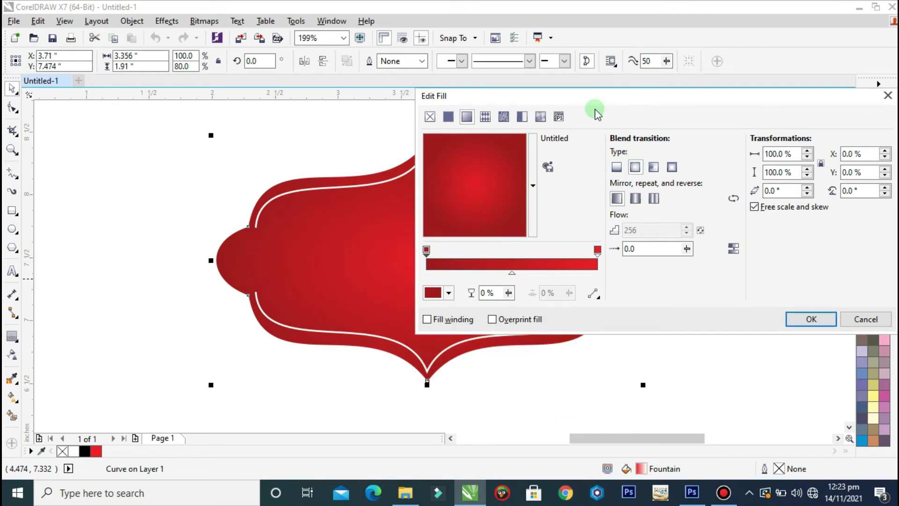
{"action": "left_click_drag", "start_coordinate": [622, 98], "coordinate": [800, 81]}
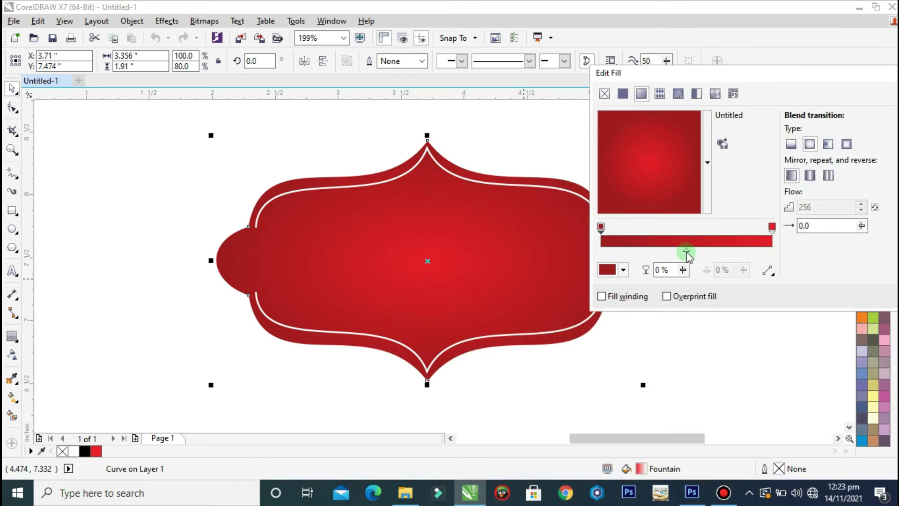
{"action": "left_click_drag", "start_coordinate": [688, 253], "coordinate": [658, 251]}
Darken the fountain fill's start colour to C25 M100 Y100 K31 and apply the fill to the frame
{"action": "left_click", "coordinate": [601, 227]}
{"action": "left_click", "coordinate": [614, 269]}
{"action": "left_click", "coordinate": [624, 270]}
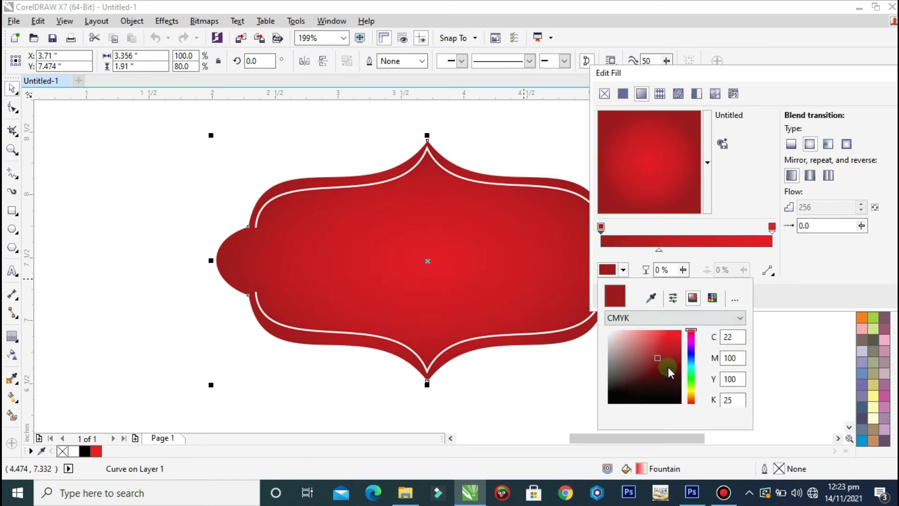
{"action": "left_click_drag", "start_coordinate": [659, 358], "coordinate": [674, 360]}
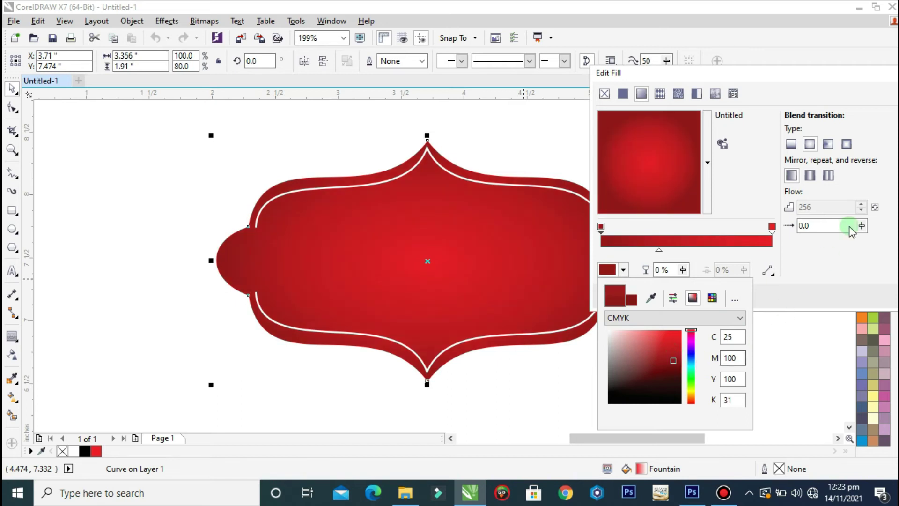
{"action": "left_click_drag", "start_coordinate": [755, 78], "coordinate": [633, 99]}
{"action": "left_click", "coordinate": [865, 316]}
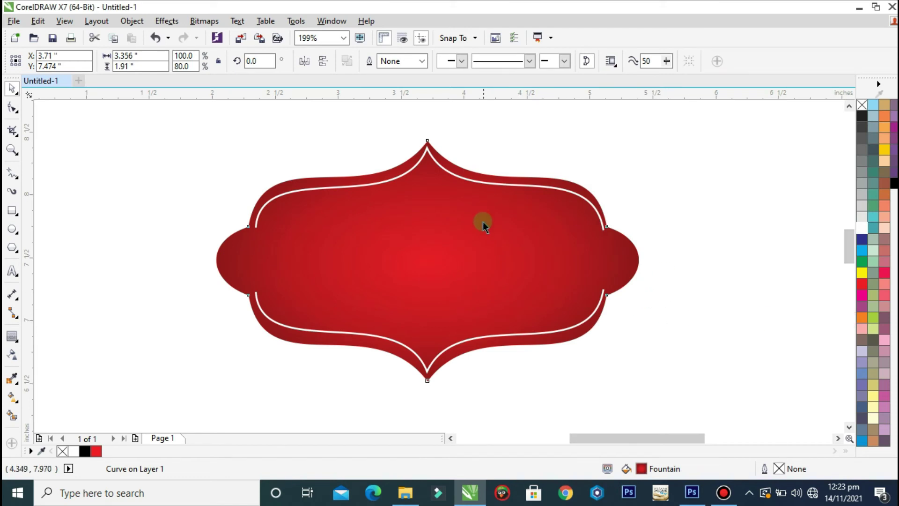
Select the frame together with its white inner lines and stretch them slightly taller
{"action": "scroll", "coordinate": [519, 223], "scroll_direction": "down", "scroll_amount": 2}
{"action": "left_click", "coordinate": [609, 244]}
{"action": "left_click_drag", "start_coordinate": [624, 160], "coordinate": [320, 360]}
{"action": "left_click_drag", "start_coordinate": [243, 355], "coordinate": [643, 140]}
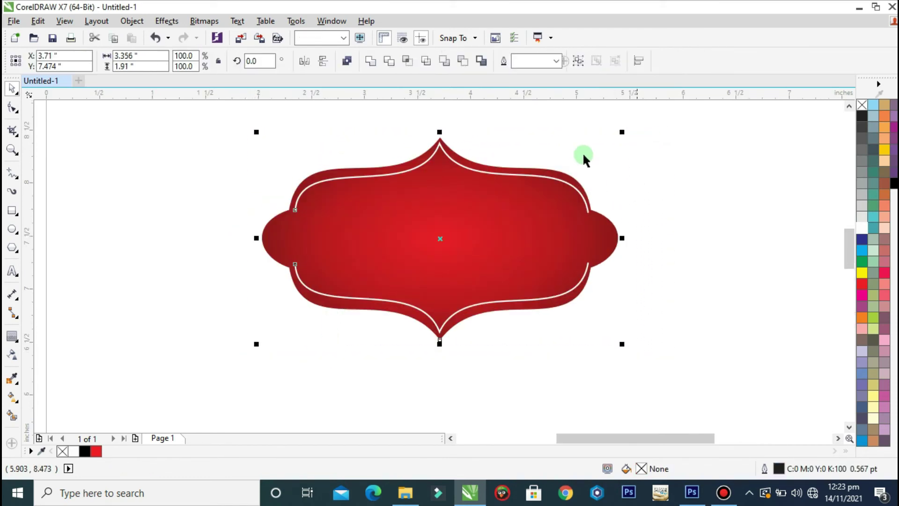
{"action": "left_click_drag", "start_coordinate": [439, 130], "coordinate": [439, 115]}
{"action": "left_click", "coordinate": [672, 239]}
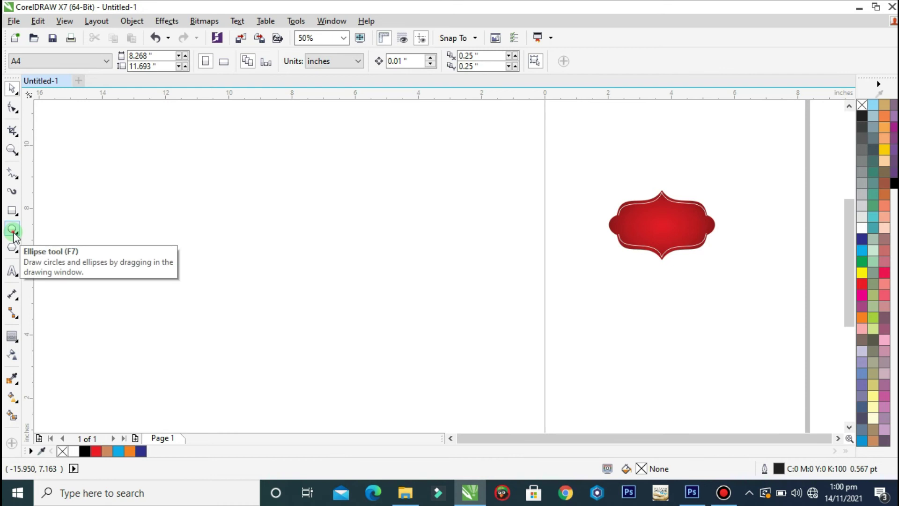
Draw a tall ellipse about 1.40 by 3.73 inches beside the page and move its rotation centre to its lowest point
{"action": "left_click", "coordinate": [13, 231]}
{"action": "left_click_drag", "start_coordinate": [295, 171], "coordinate": [342, 293]}
{"action": "scroll", "coordinate": [358, 212], "scroll_direction": "up", "scroll_amount": 3}
{"action": "key", "text": "space"}
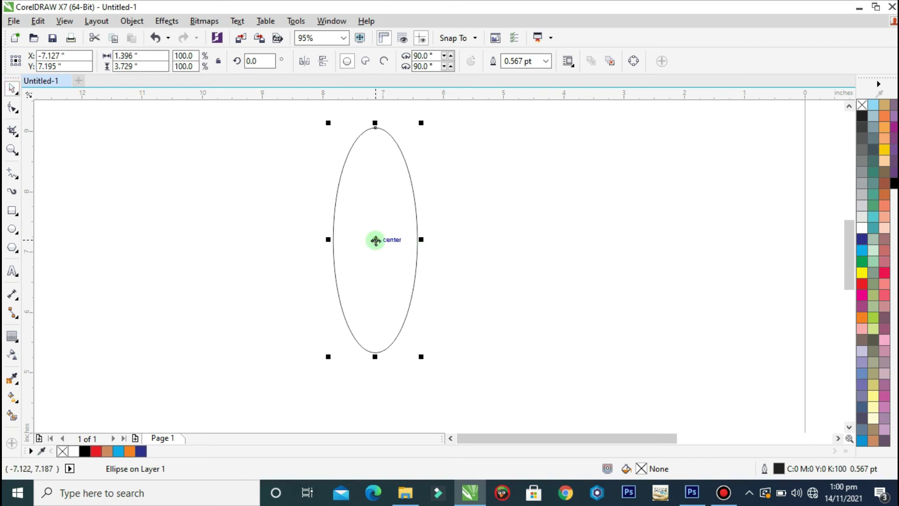
{"action": "left_click", "coordinate": [375, 241]}
{"action": "left_click_drag", "start_coordinate": [380, 257], "coordinate": [374, 363]}
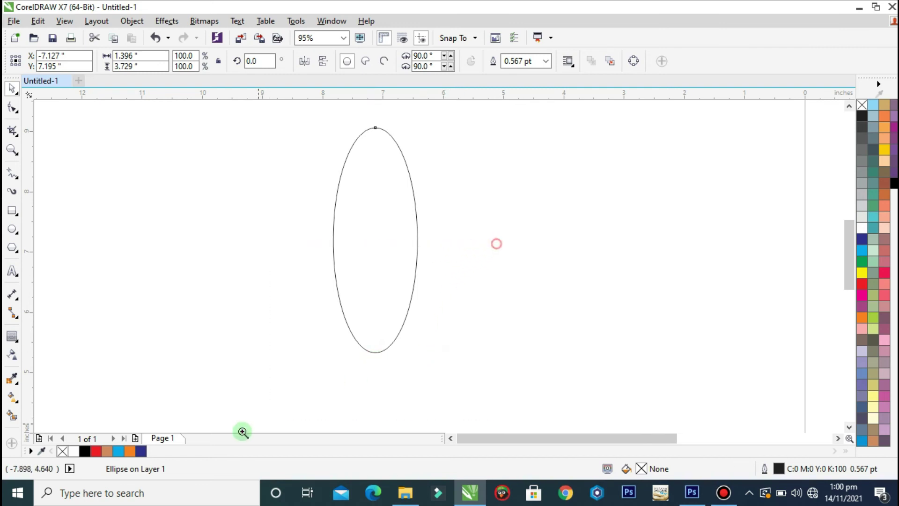
{"action": "scroll", "coordinate": [239, 429], "scroll_direction": "up", "scroll_amount": 2}
{"action": "scroll", "coordinate": [309, 370], "scroll_direction": "down", "scroll_amount": 5}
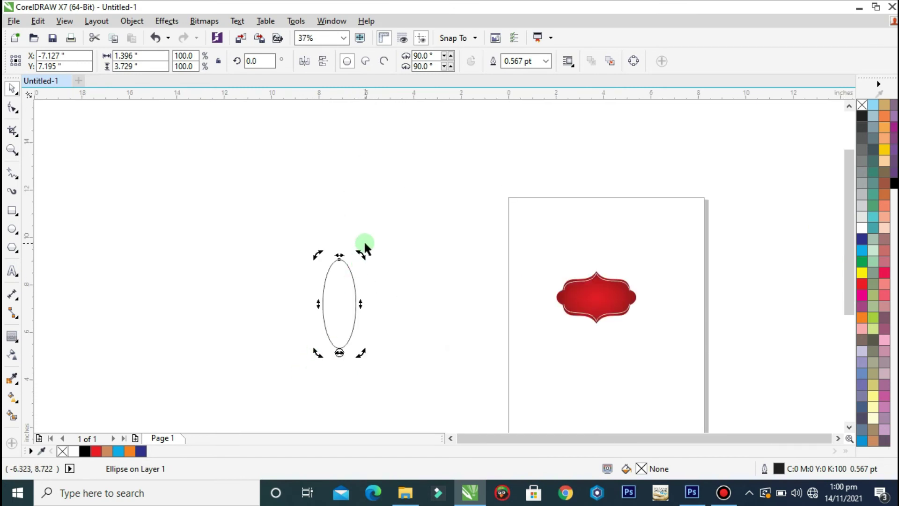
Make a copy of the ellipse rotated 15° clockwise about its lowest point and repeat it around the full circle
{"action": "left_click_drag", "start_coordinate": [361, 254], "coordinate": [390, 276]}
{"action": "left_click", "coordinate": [458, 312]}
{"action": "key", "text": "ctrl+r"}
{"action": "key", "text": "ctrl+r"}
{"action": "key", "text": "ctrl+r"}
{"action": "key", "text": "ctrl+r"}
{"action": "key", "text": "ctrl+r"}
{"action": "key", "text": "ctrl+r"}
{"action": "key", "text": "ctrl+r"}
{"action": "key", "text": "ctrl+r"}
{"action": "key", "text": "ctrl+r"}
{"action": "key", "text": "ctrl+r"}
{"action": "key", "text": "ctrl+r"}
{"action": "key", "text": "ctrl+r"}
{"action": "key", "text": "ctrl+r"}
{"action": "key", "text": "ctrl+r"}
{"action": "key", "text": "ctrl+r"}
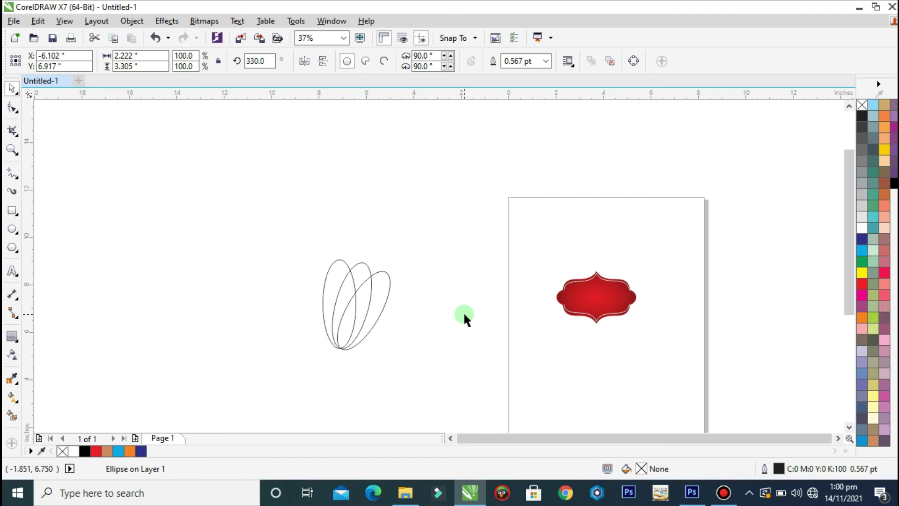
{"action": "key", "text": "ctrl+r"}
{"action": "key", "text": "ctrl+r"}
{"action": "key", "text": "ctrl+r"}
{"action": "key", "text": "ctrl+r"}
{"action": "key", "text": "ctrl+r"}
{"action": "key", "text": "ctrl+r"}
{"action": "key", "text": "ctrl+r"}
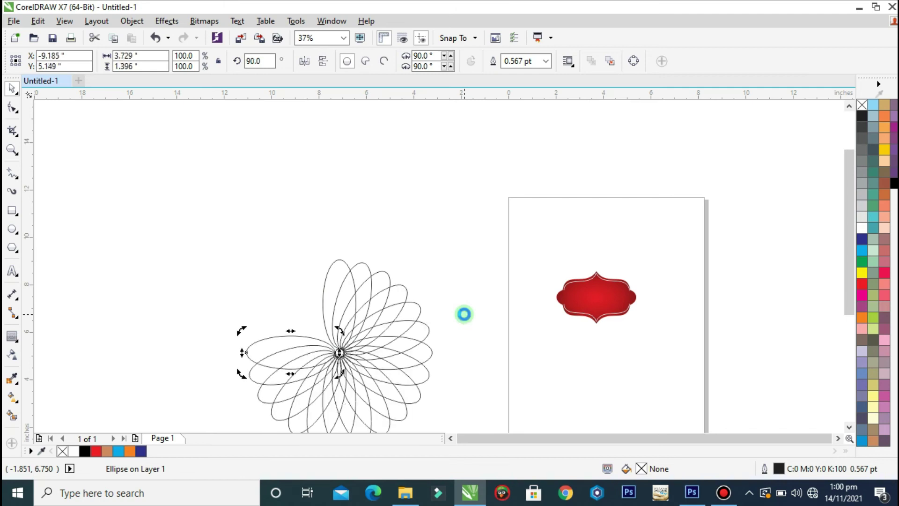
{"action": "scroll", "coordinate": [476, 250], "scroll_direction": "down", "scroll_amount": 2}
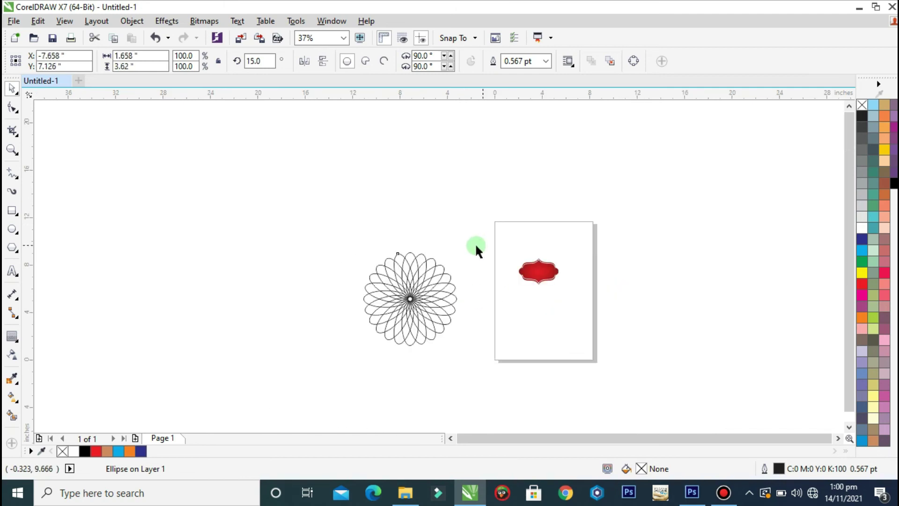
Select all the rotated ellipses and weld them into a single scalloped shape
{"action": "left_click", "coordinate": [481, 280]}
{"action": "key", "text": "z"}
{"action": "left_click_drag", "start_coordinate": [478, 227], "coordinate": [612, 146]}
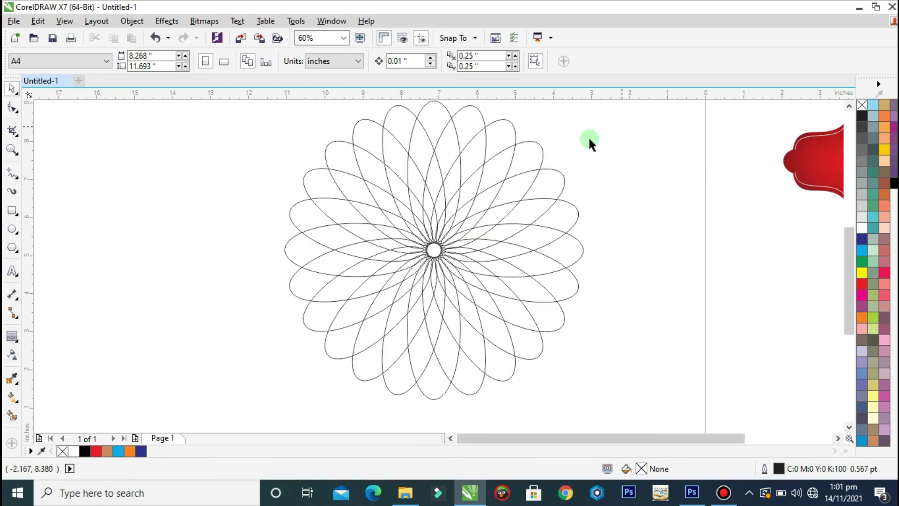
{"action": "left_click_drag", "start_coordinate": [583, 258], "coordinate": [614, 123]}
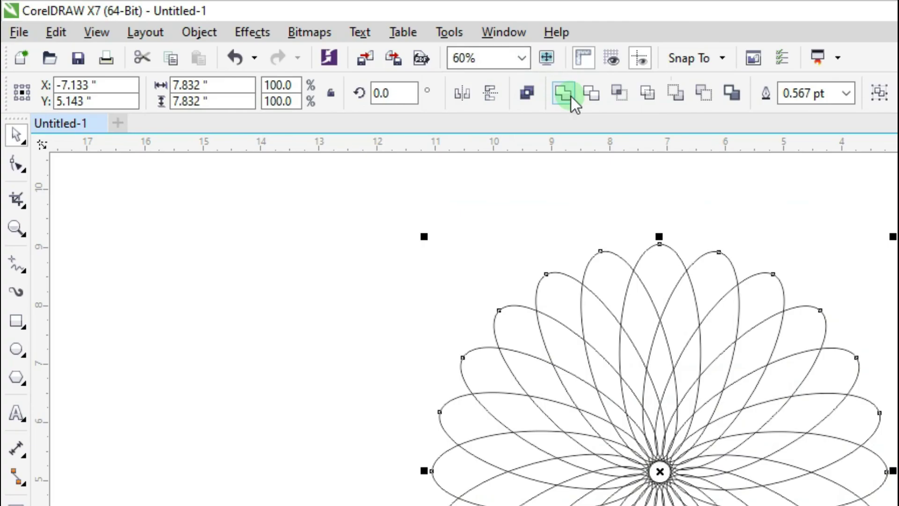
{"action": "left_click", "coordinate": [566, 93]}
{"action": "scroll", "coordinate": [665, 245], "scroll_direction": "down", "scroll_amount": 2}
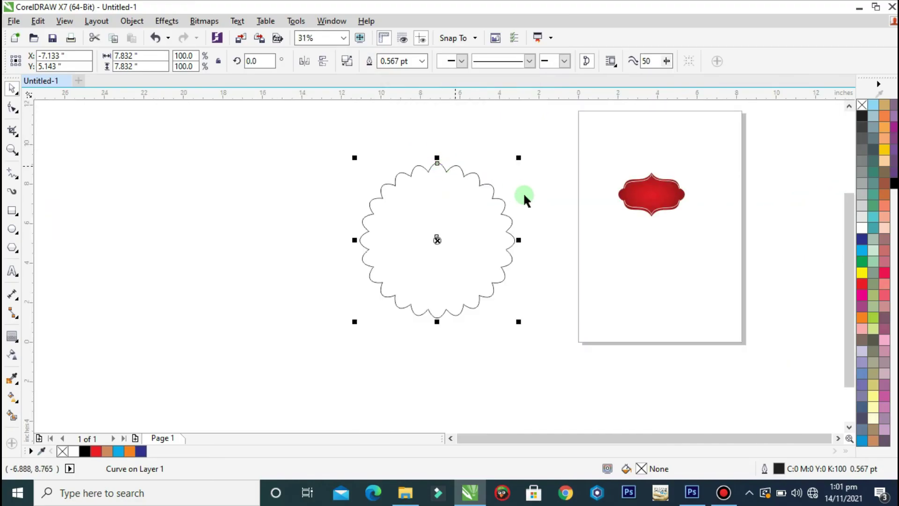
Delete all nodes of the small circle at the centre of the scalloped shape
{"action": "key", "text": "F10"}
{"action": "scroll", "coordinate": [438, 241], "scroll_direction": "up", "scroll_amount": 5}
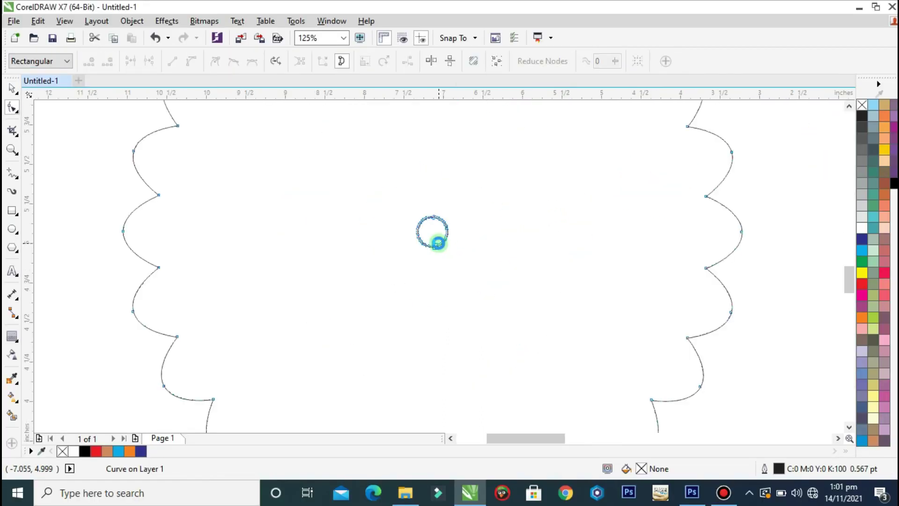
{"action": "left_click_drag", "start_coordinate": [515, 155], "coordinate": [313, 333]}
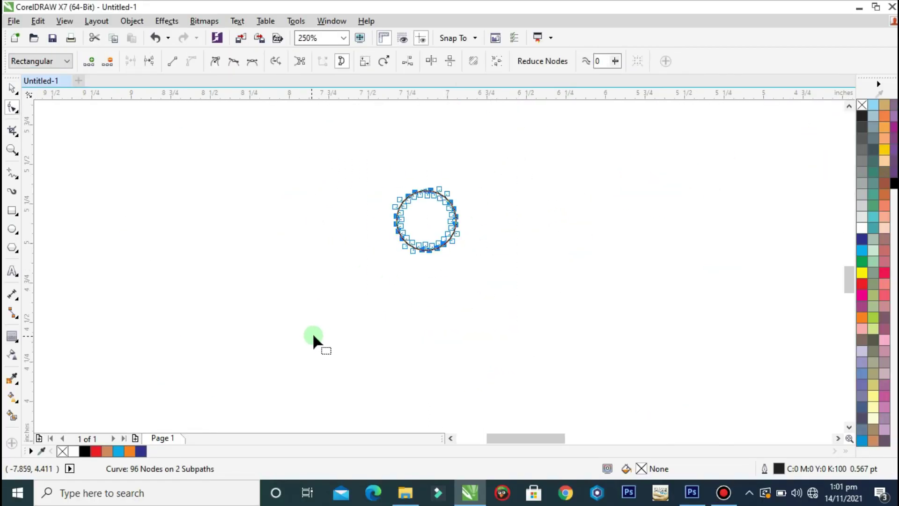
{"action": "key", "text": "Delete"}
{"action": "scroll", "coordinate": [477, 218], "scroll_direction": "down", "scroll_amount": 5}
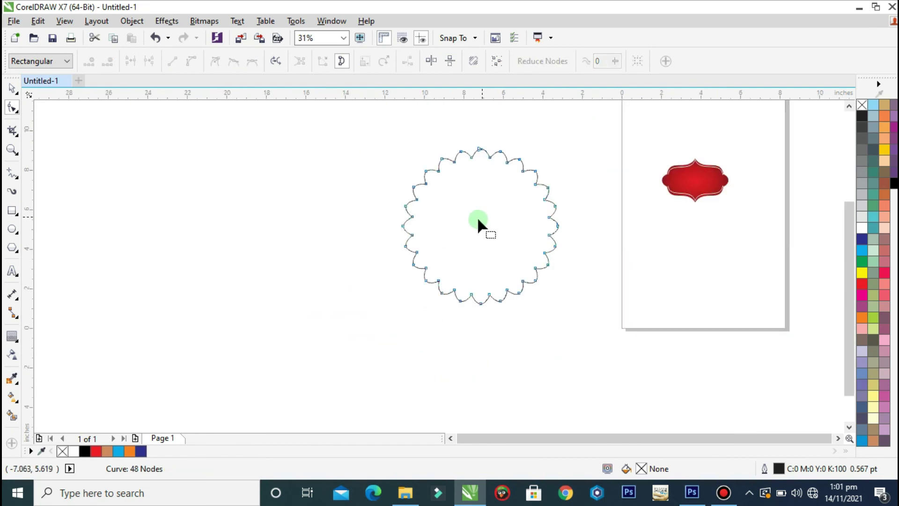
{"action": "left_click", "coordinate": [11, 88]}
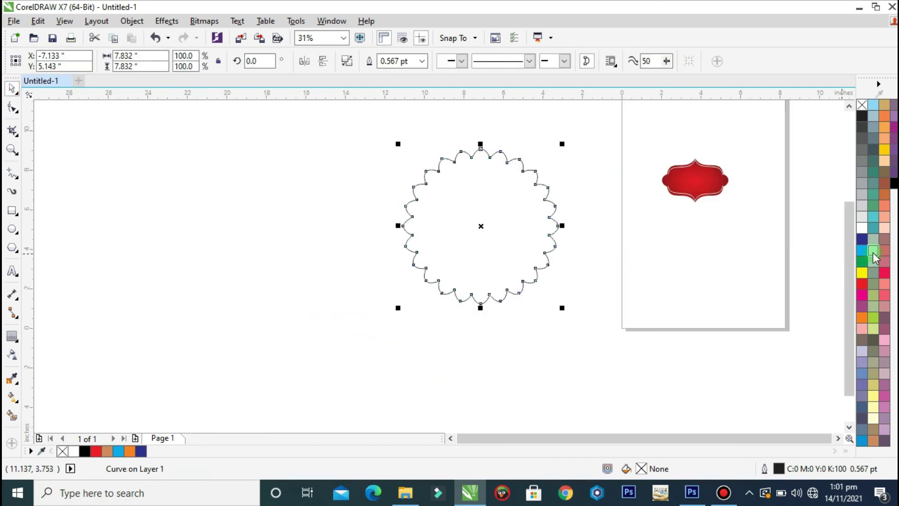
Fill the scalloped shape with red, C0 M100 Y100 K0, and remove its outline
{"action": "left_click", "coordinate": [863, 284]}
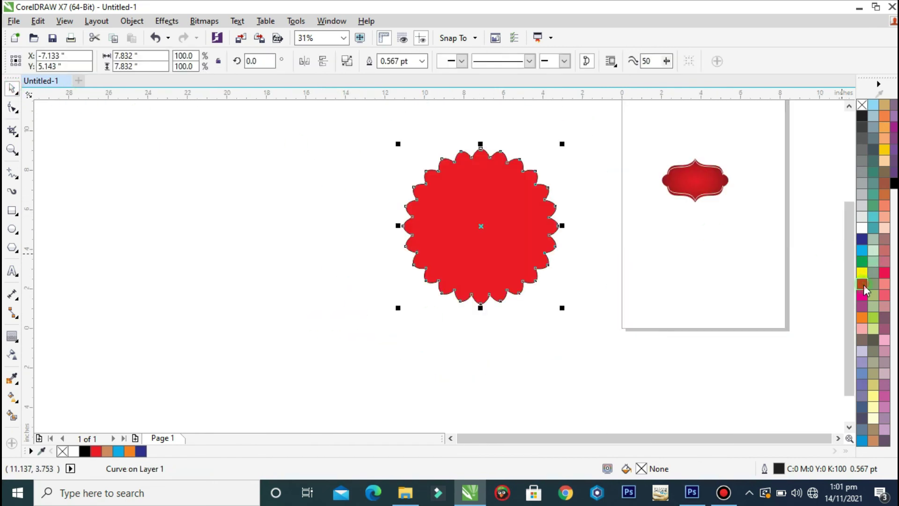
{"action": "right_click", "coordinate": [863, 105]}
{"action": "left_click_drag", "start_coordinate": [597, 121], "coordinate": [369, 333]}
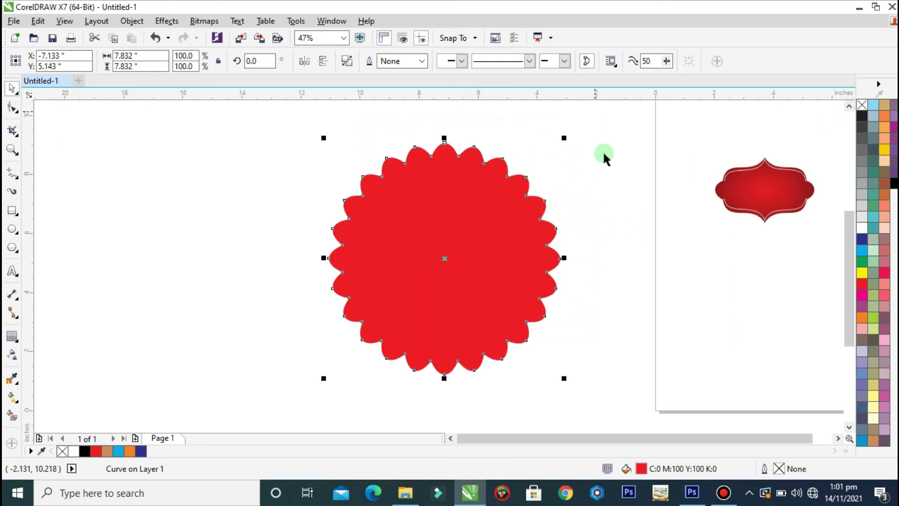
Give the scalloped shape a linear fountain fill from red to very dark red, C54 M78 Y71 K79
{"action": "key", "text": "F11"}
{"action": "left_click", "coordinate": [650, 247]}
{"action": "left_click", "coordinate": [503, 290]}
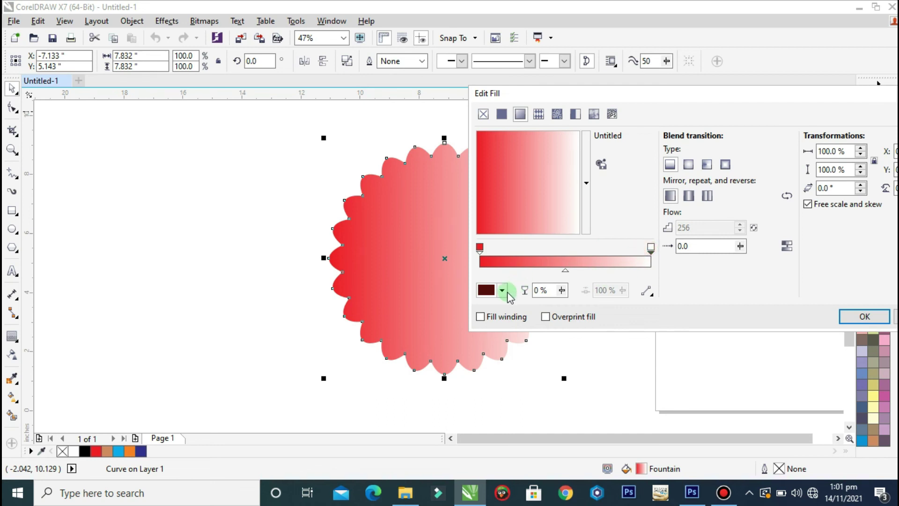
{"action": "left_click_drag", "start_coordinate": [528, 398], "coordinate": [547, 404]}
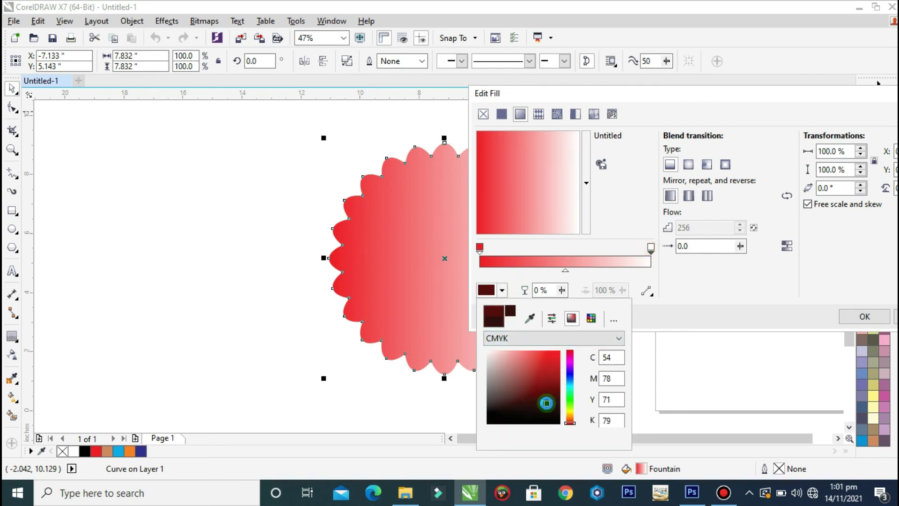
{"action": "left_click", "coordinate": [866, 316]}
{"action": "left_click", "coordinate": [867, 317]}
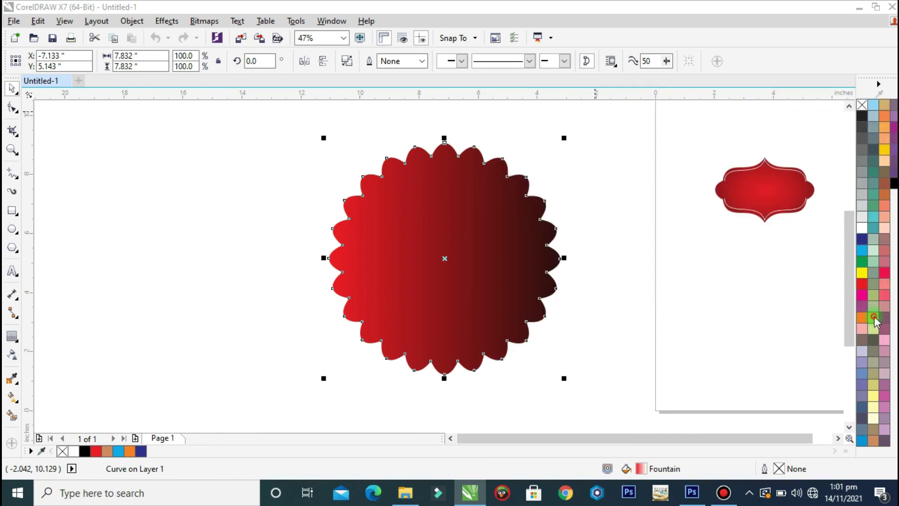
Make a concentric copy of the scalloped shape scaled to about 93.7% and mirror it horizontally
{"action": "left_click", "coordinate": [618, 222]}
{"action": "left_click", "coordinate": [508, 235]}
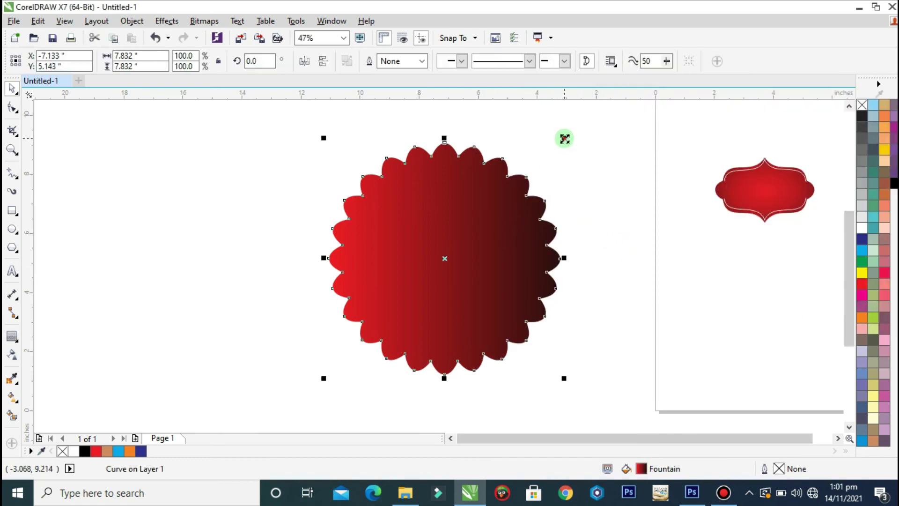
{"action": "left_click_drag", "start_coordinate": [564, 138], "coordinate": [567, 146]}
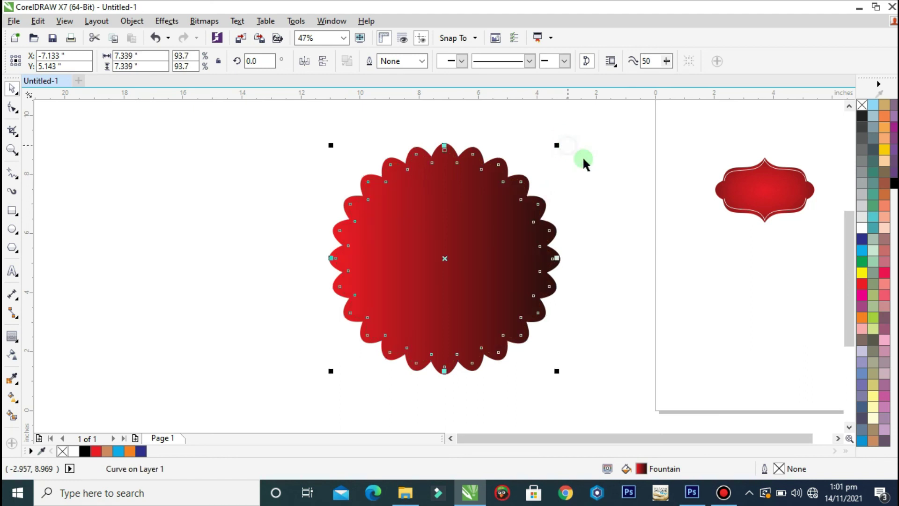
{"action": "left_click", "coordinate": [308, 59]}
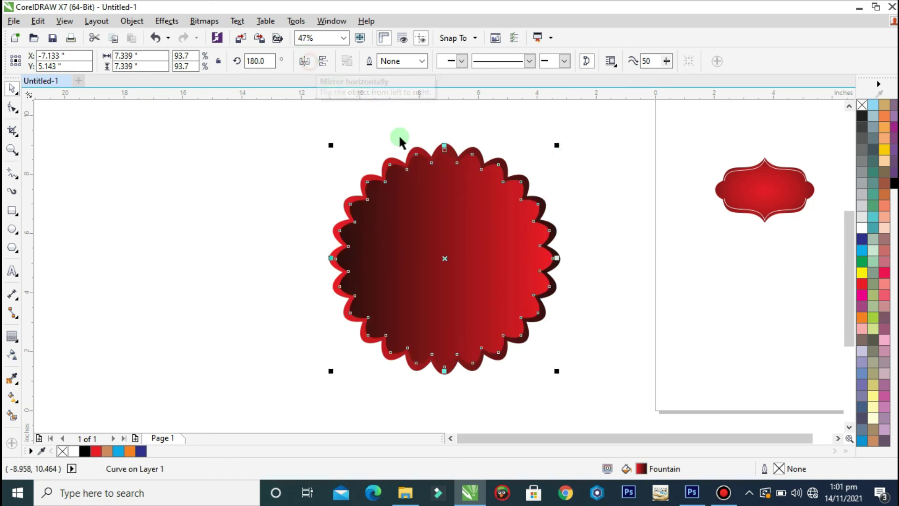
{"action": "left_click", "coordinate": [569, 195]}
Draw a white-outlined circle about 4.24 inches in diameter inside the scalloped badge
{"action": "scroll", "coordinate": [562, 192], "scroll_direction": "down", "scroll_amount": 2}
{"action": "key", "text": "z"}
{"action": "left_click_drag", "start_coordinate": [586, 140], "coordinate": [368, 347]}
{"action": "left_click_drag", "start_coordinate": [305, 366], "coordinate": [682, 154]}
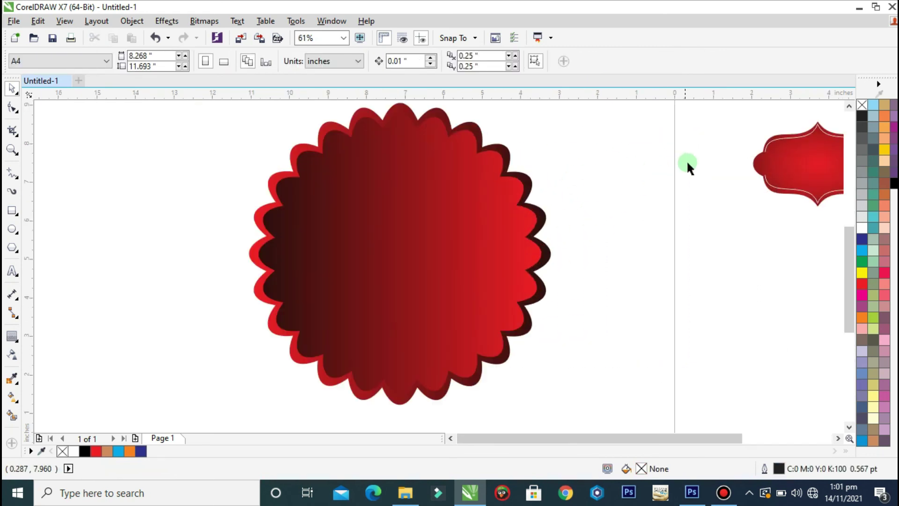
{"action": "left_click", "coordinate": [12, 229]}
{"action": "left_click_drag", "start_coordinate": [335, 178], "coordinate": [455, 343]}
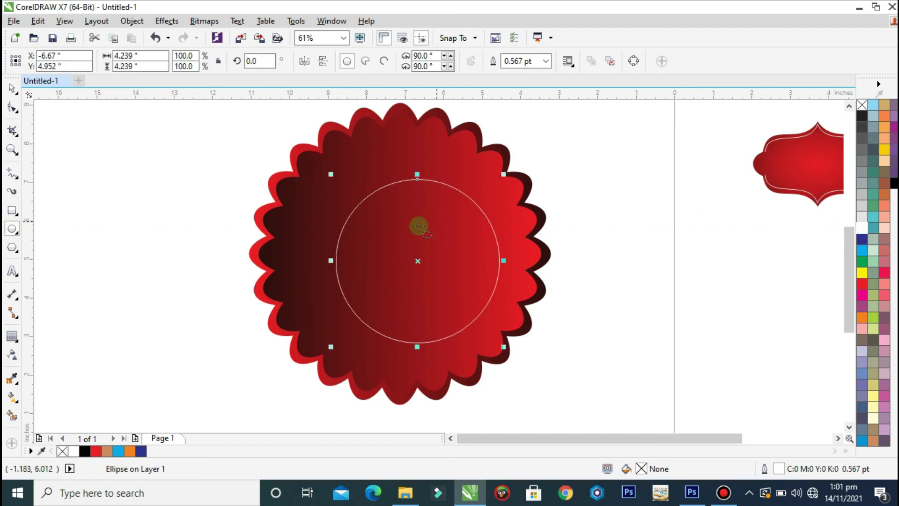
Set the circle's outline width to 12 pt
{"action": "key", "text": "F12"}
{"action": "left_click", "coordinate": [349, 160]}
{"action": "type", "text": "12"}
{"action": "key", "text": "Return"}
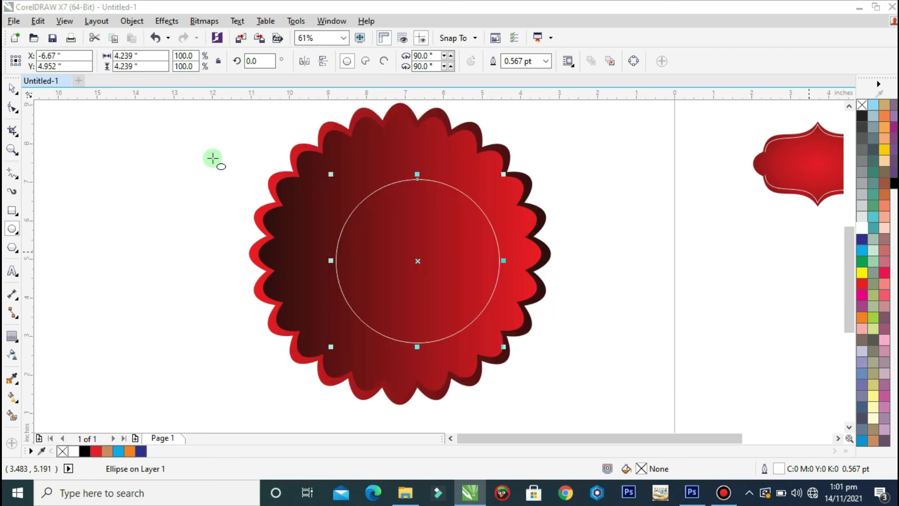
Set the circle's outline width to 3 pt
{"action": "key", "text": "F12"}
{"action": "left_click", "coordinate": [347, 160]}
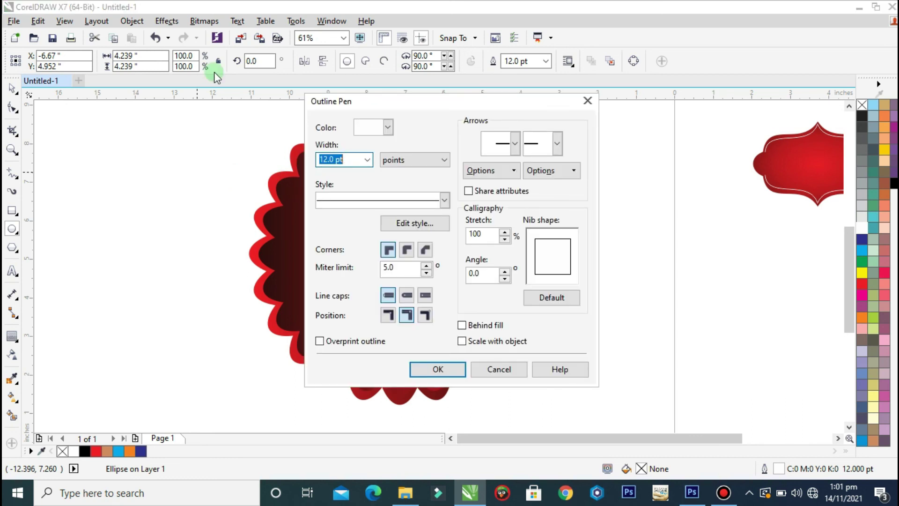
{"action": "type", "text": "3"}
{"action": "key", "text": "Return"}
{"action": "left_click", "coordinate": [199, 79]}
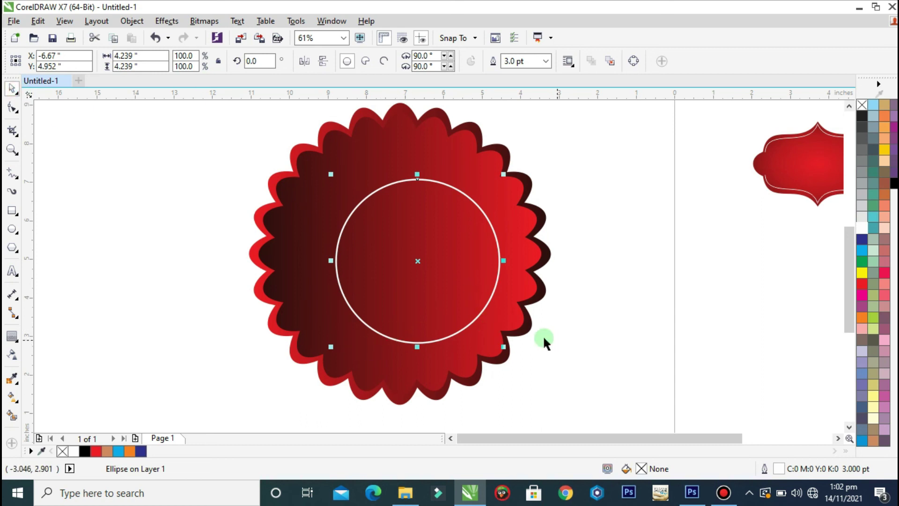
Align the white circle horizontally with the centre of the inner scalloped shape
{"action": "left_click", "coordinate": [521, 266], "text": "shift"}
{"action": "key", "text": "c"}
{"action": "key", "text": "d"}
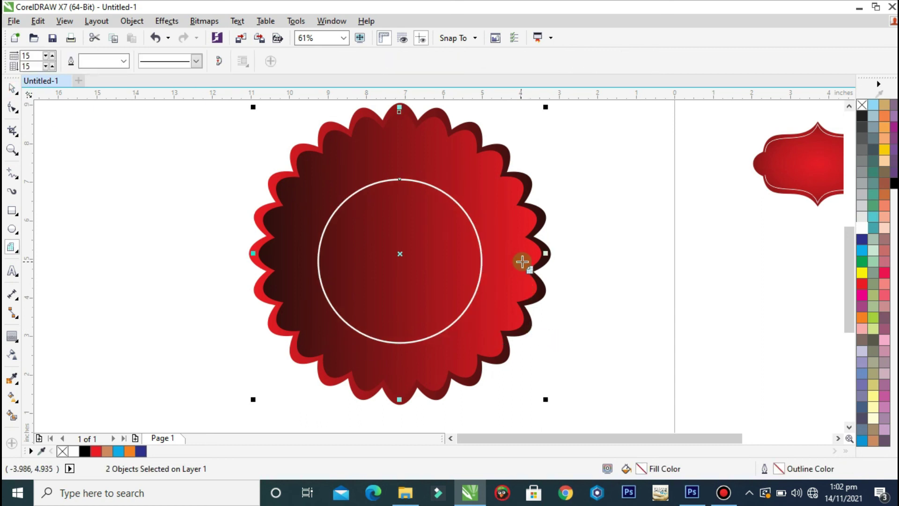
{"action": "left_click", "coordinate": [12, 88]}
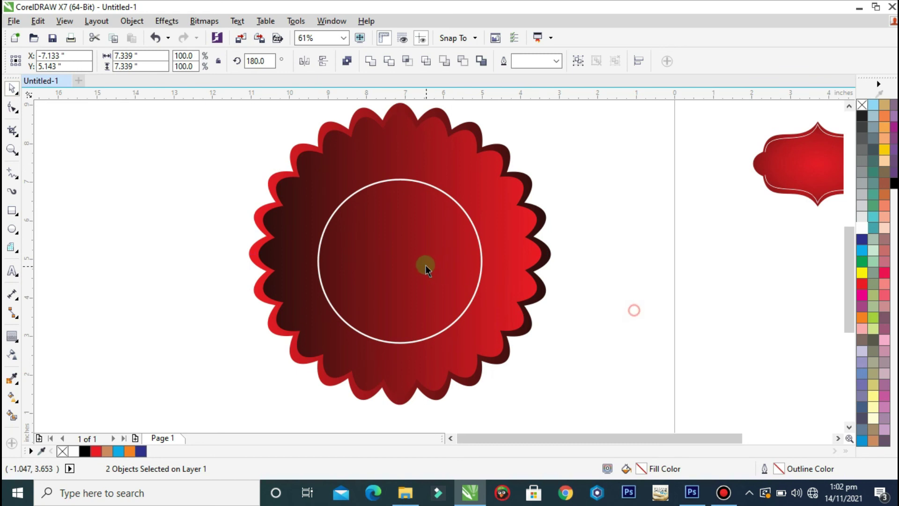
Enlarge the white circle to just inside the scallops and centre it on the inner scalloped shape
{"action": "left_click", "coordinate": [478, 337]}
{"action": "left_click_drag", "start_coordinate": [488, 352], "coordinate": [529, 390]}
{"action": "left_click", "coordinate": [538, 257], "text": "shift"}
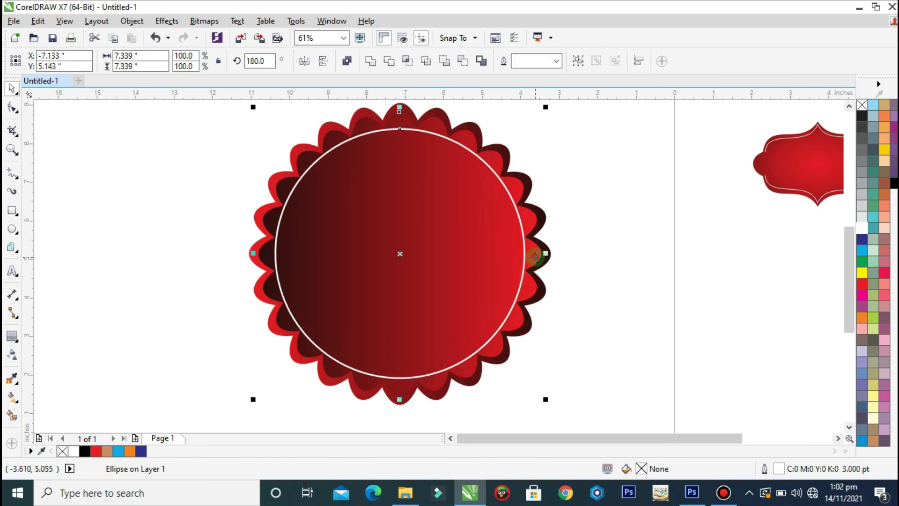
{"action": "key", "text": "d"}
{"action": "scroll", "coordinate": [462, 255], "scroll_direction": "down", "scroll_amount": 2}
{"action": "left_click", "coordinate": [12, 88]}
{"action": "left_click", "coordinate": [227, 349]}
{"action": "left_click_drag", "start_coordinate": [311, 362], "coordinate": [551, 172]}
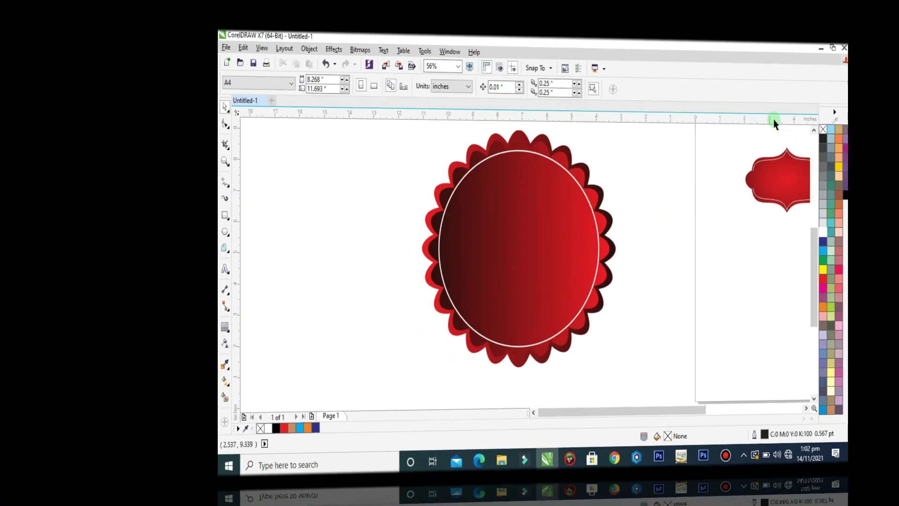